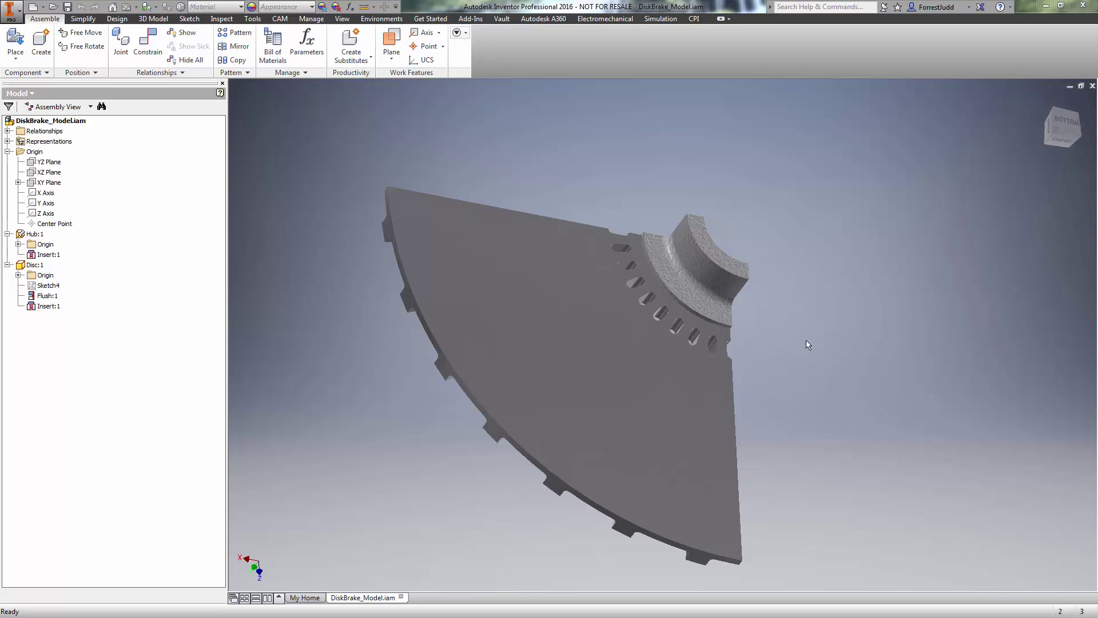
- Orbit the one-eighth disk brake assembly from the vaned face to the flat face, then show the simulation tools
shift+middle_drag(805, 342, 744, 251)
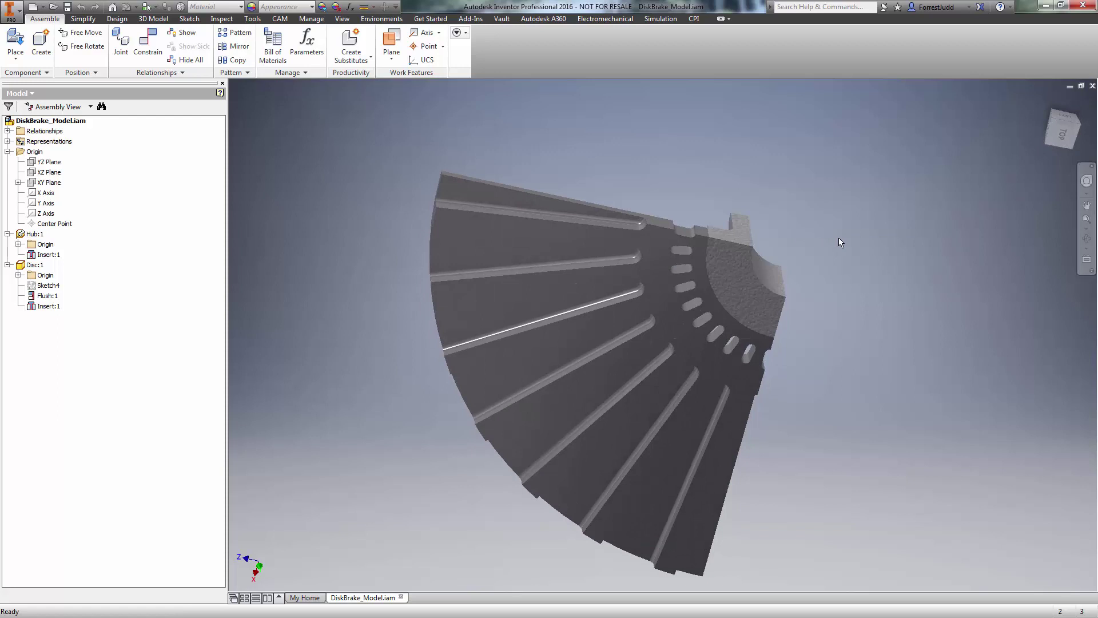
shift+middle_drag(839, 238, 550, 325)
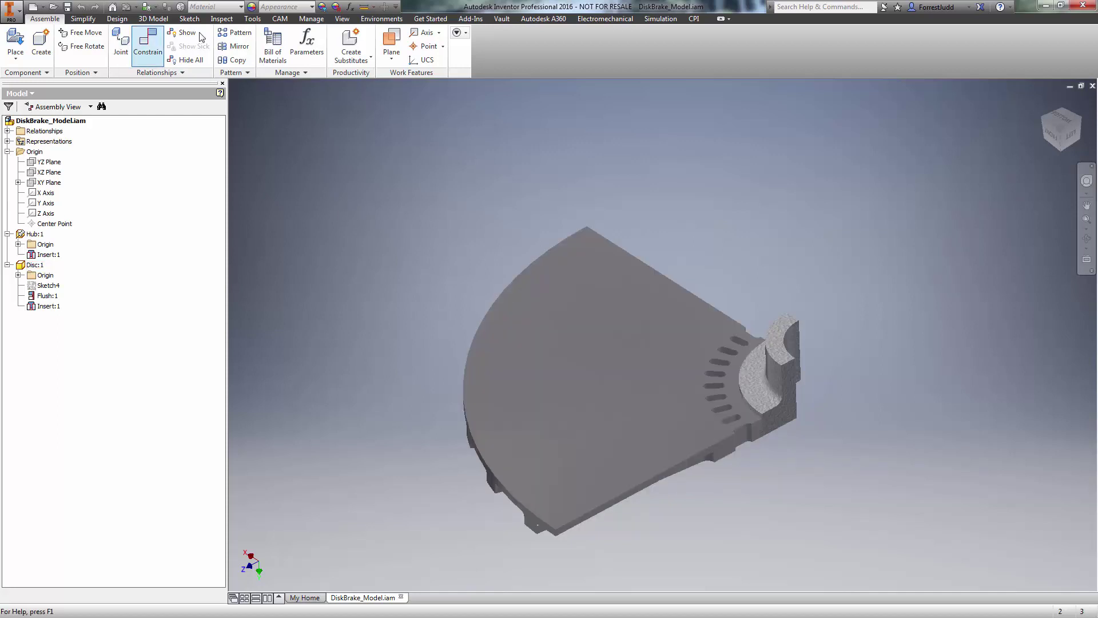
click(660, 18)
- Launch the assembly as a Transient Heat Transfer model, maximize the window, and generate the 3D brick mesh
click(191, 50)
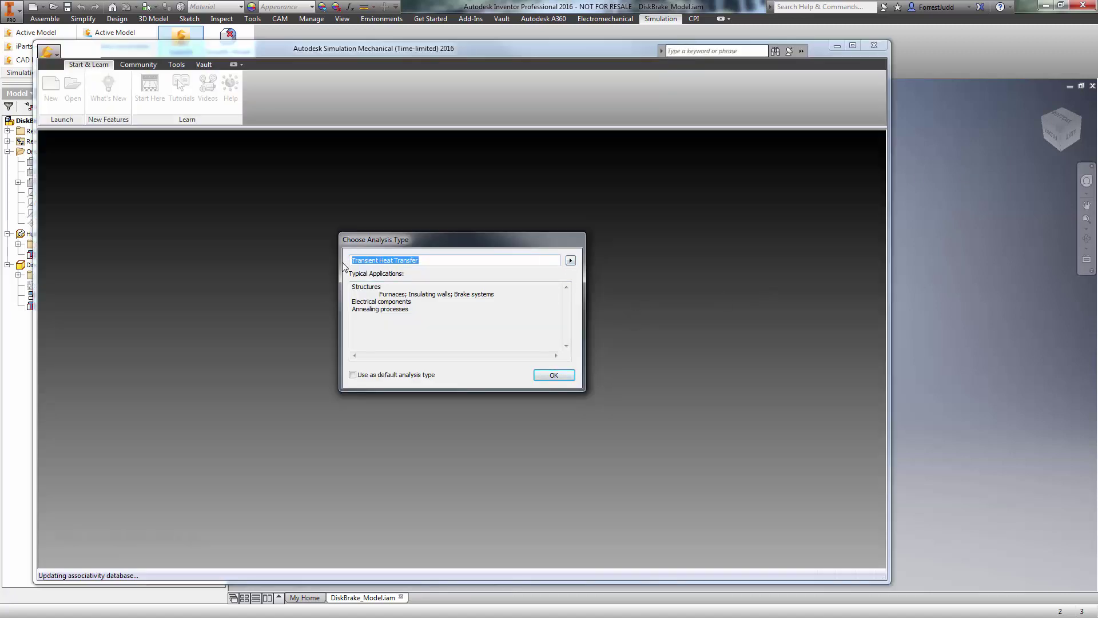
click(542, 375)
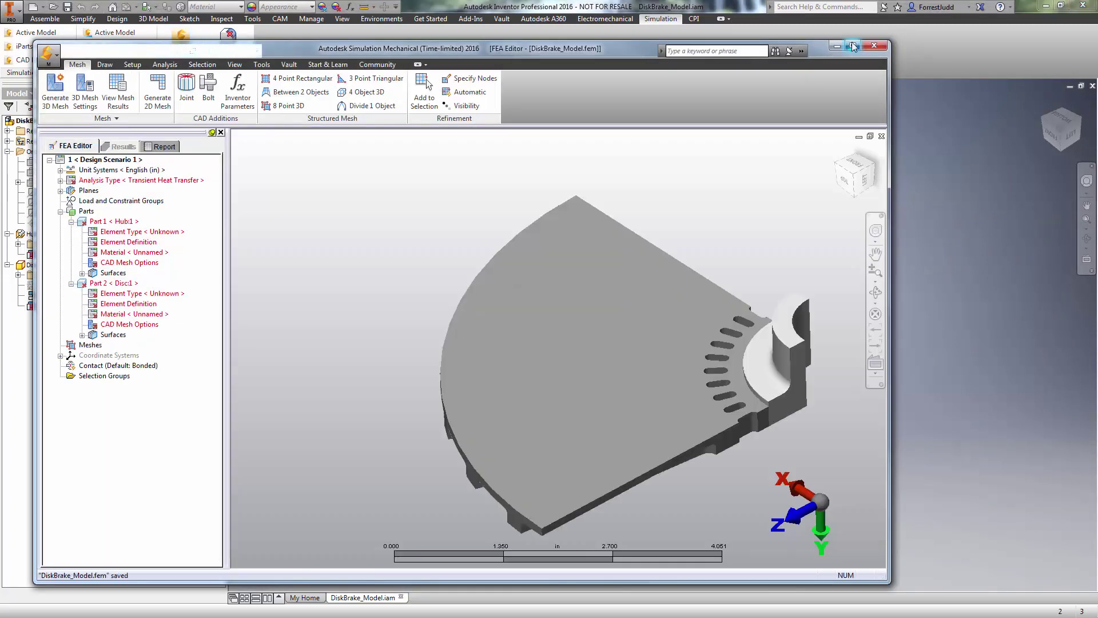
click(853, 46)
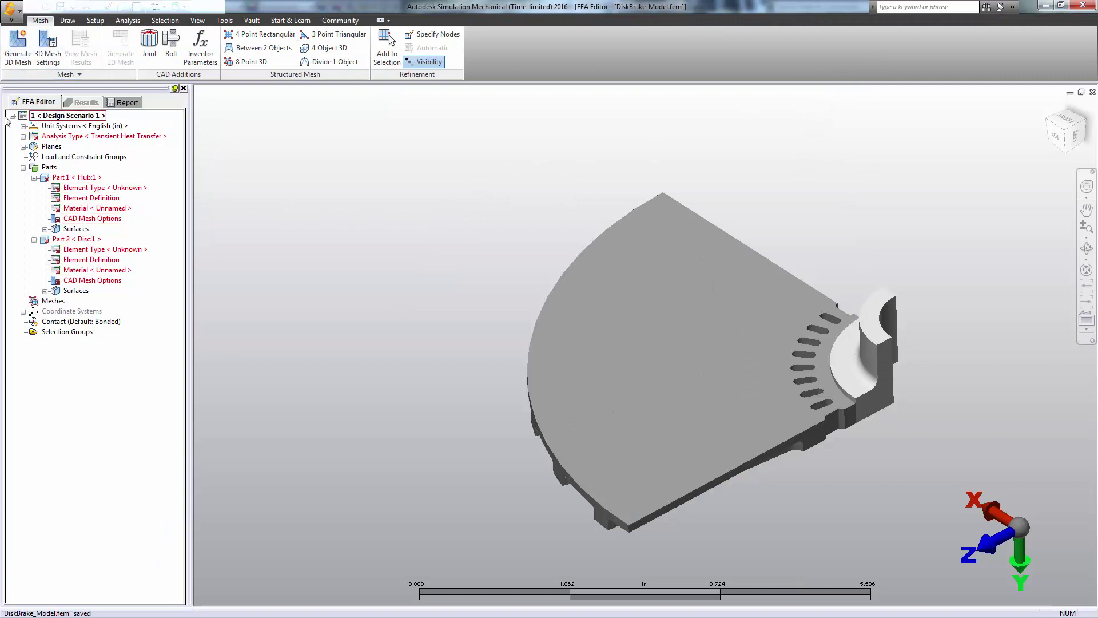
click(17, 50)
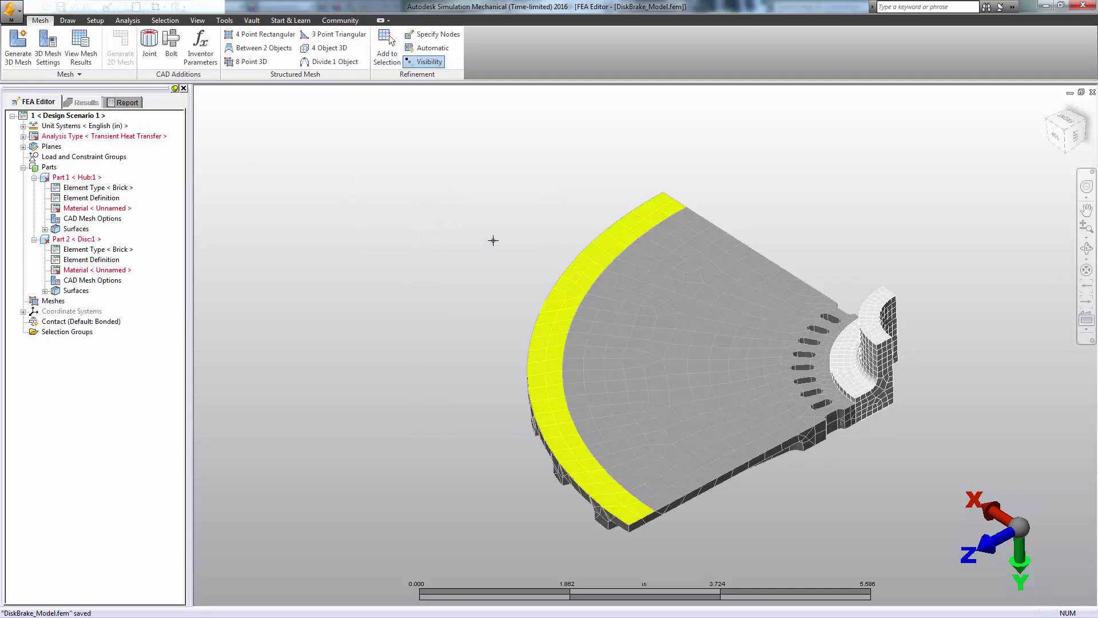
- Assign Aluminum 6061-T6; 6061-T651 as the hub (Part 1) material
click(88, 209)
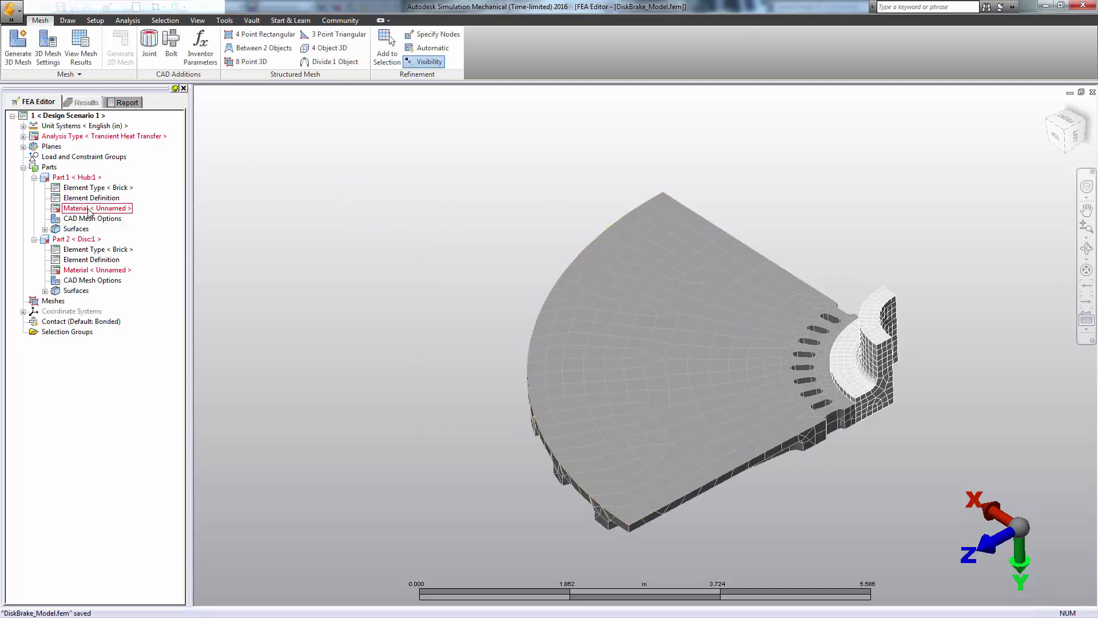
double_click(89, 210)
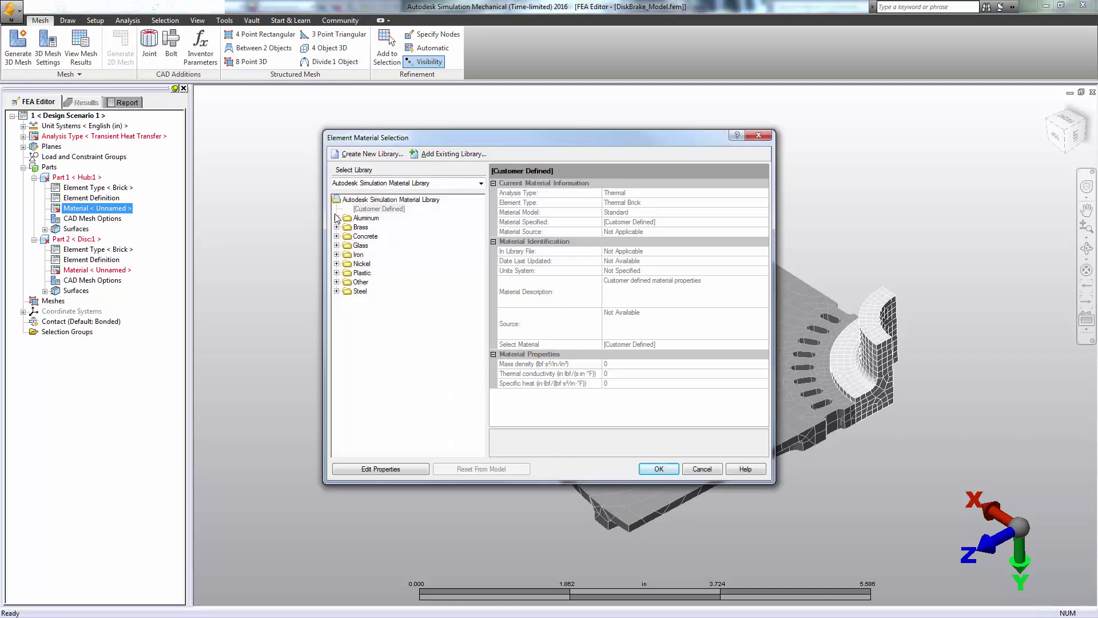
click(337, 218)
drag(475, 256, 476, 297)
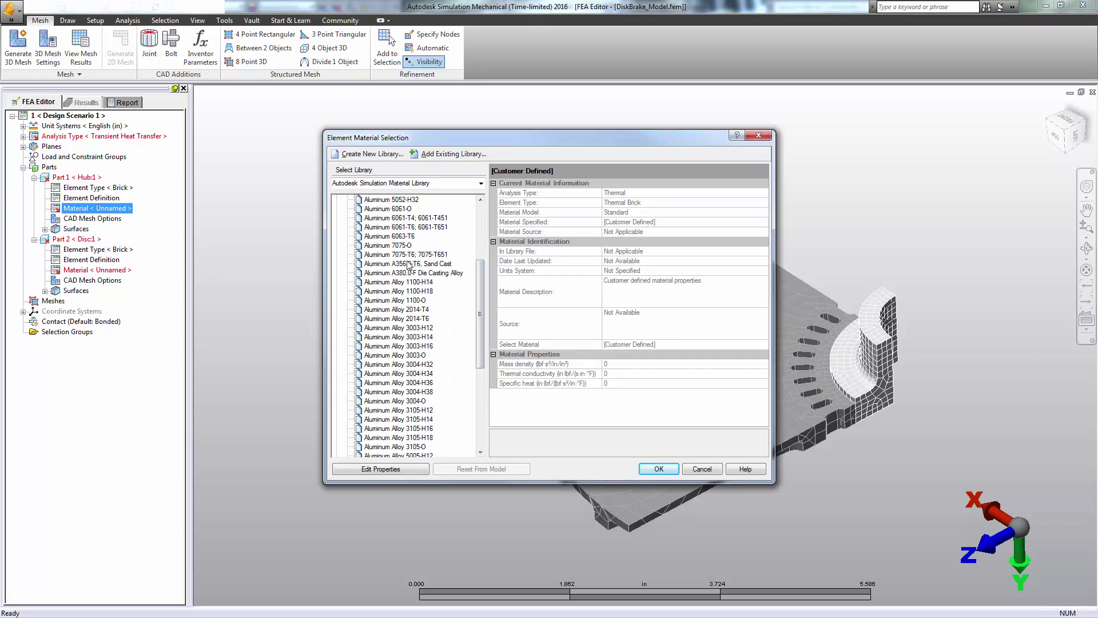
click(398, 227)
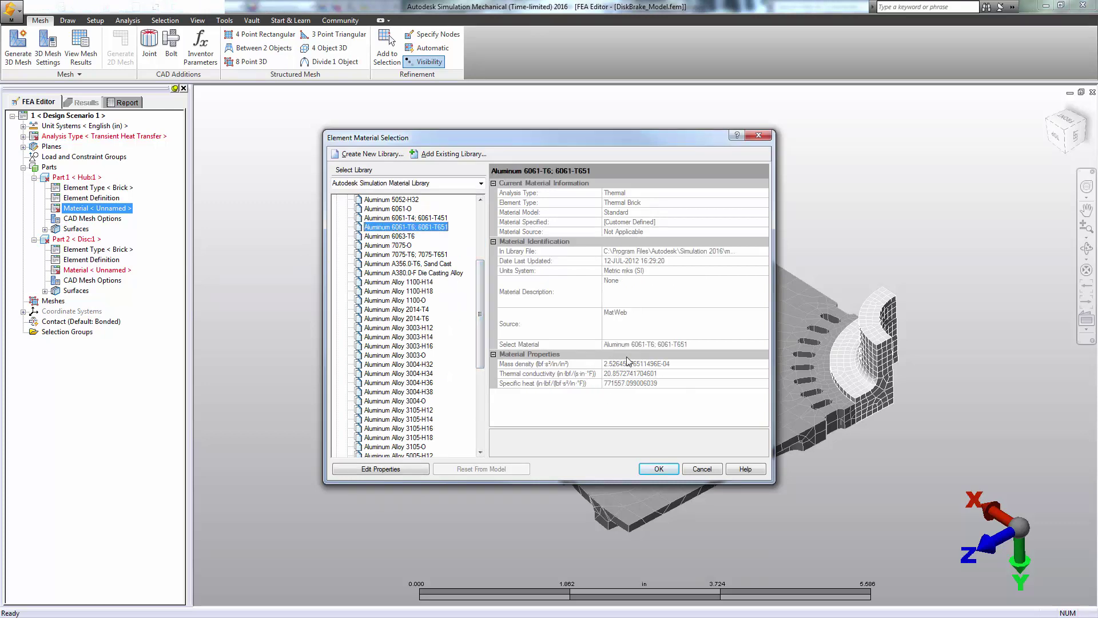
click(660, 469)
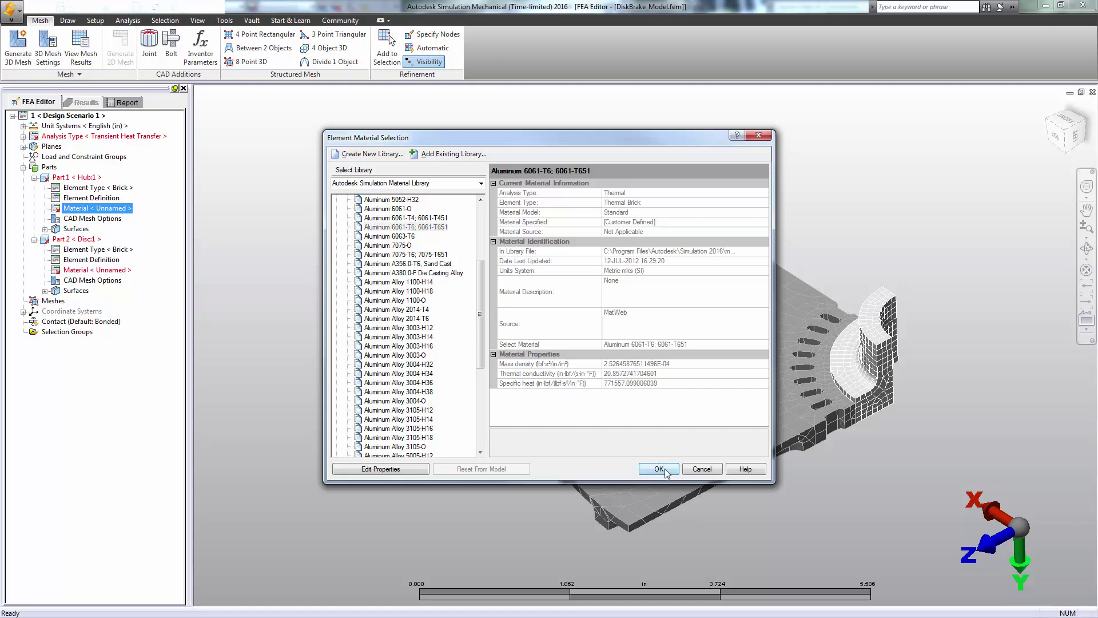
- Assign Steel (ASTM - A36) as the disc (Part 2) material
click(92, 270)
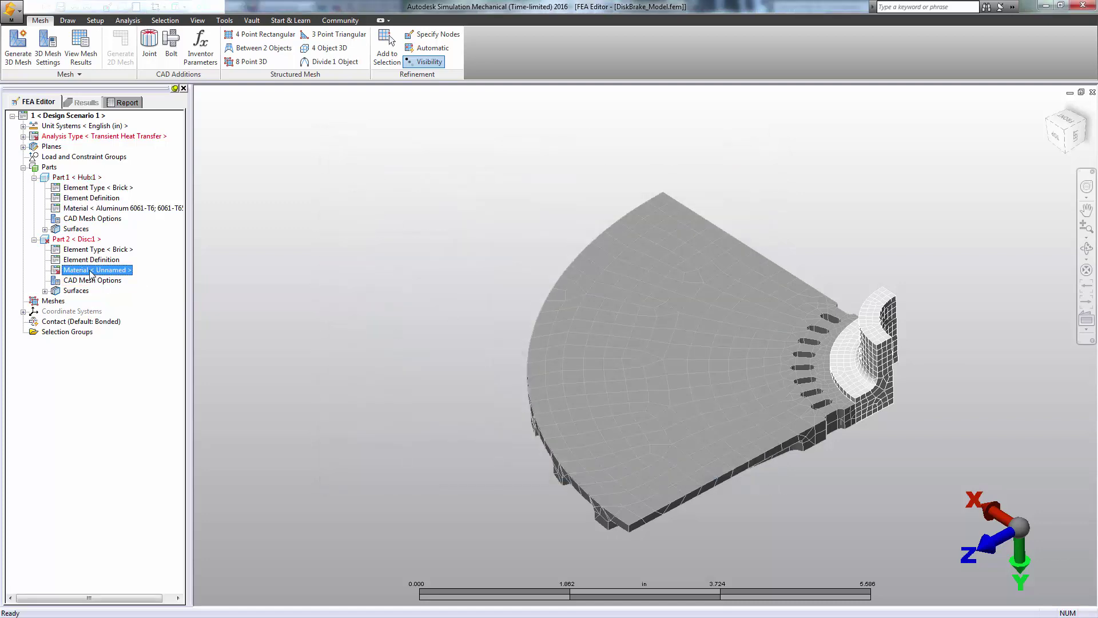
right_click(91, 273)
click(114, 278)
click(337, 291)
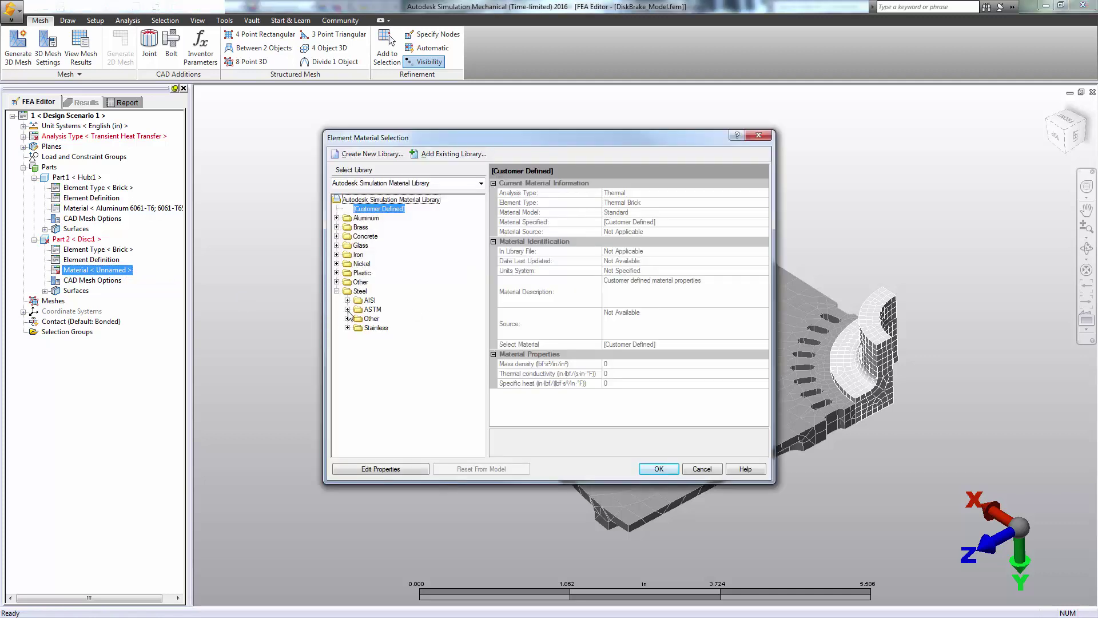
click(348, 309)
click(400, 328)
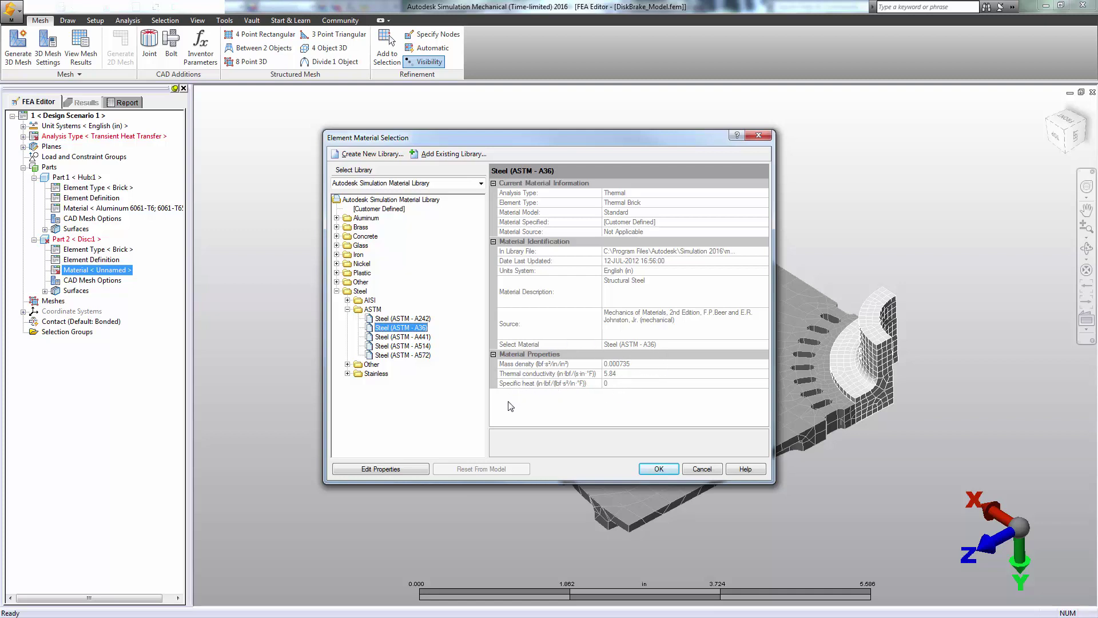
click(1035, 326)
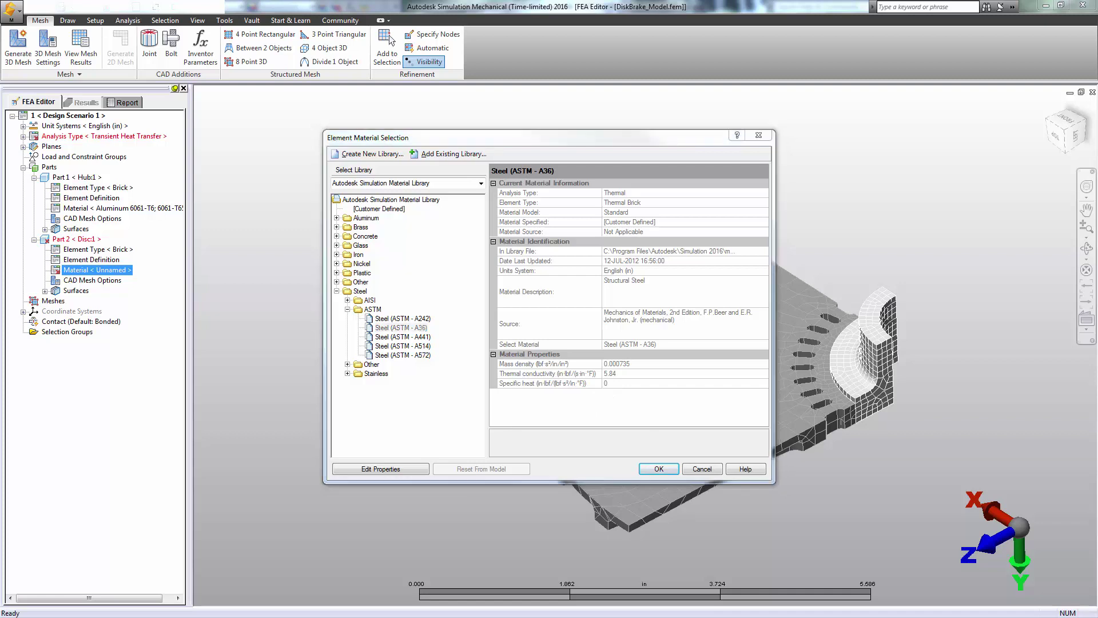
click(658, 469)
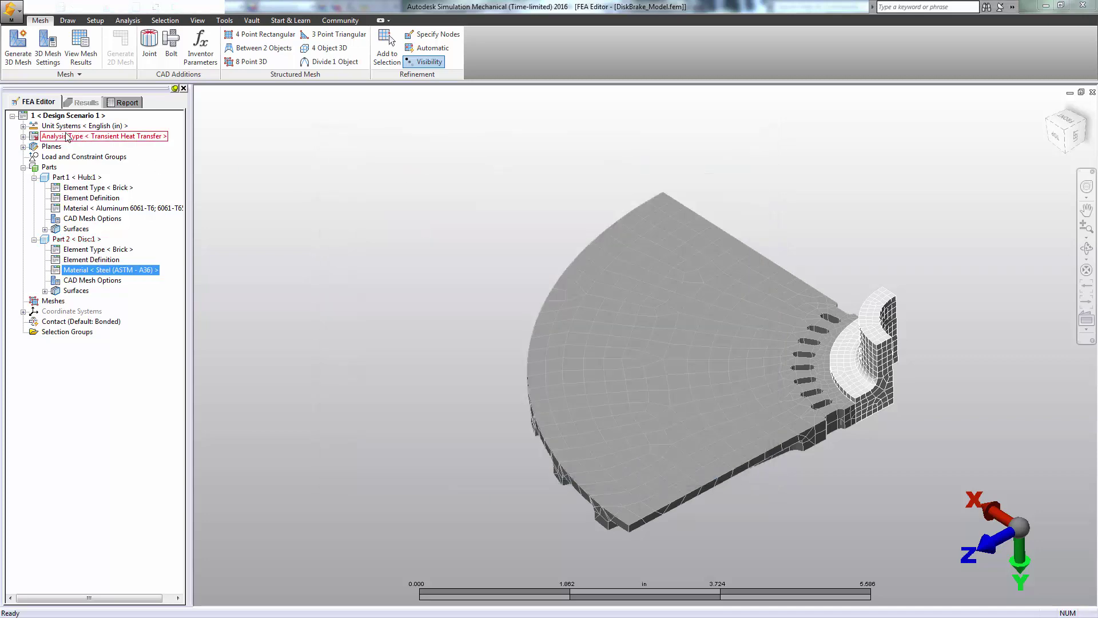
- Apply the Metric mks (SI) unit system to the model
click(23, 126)
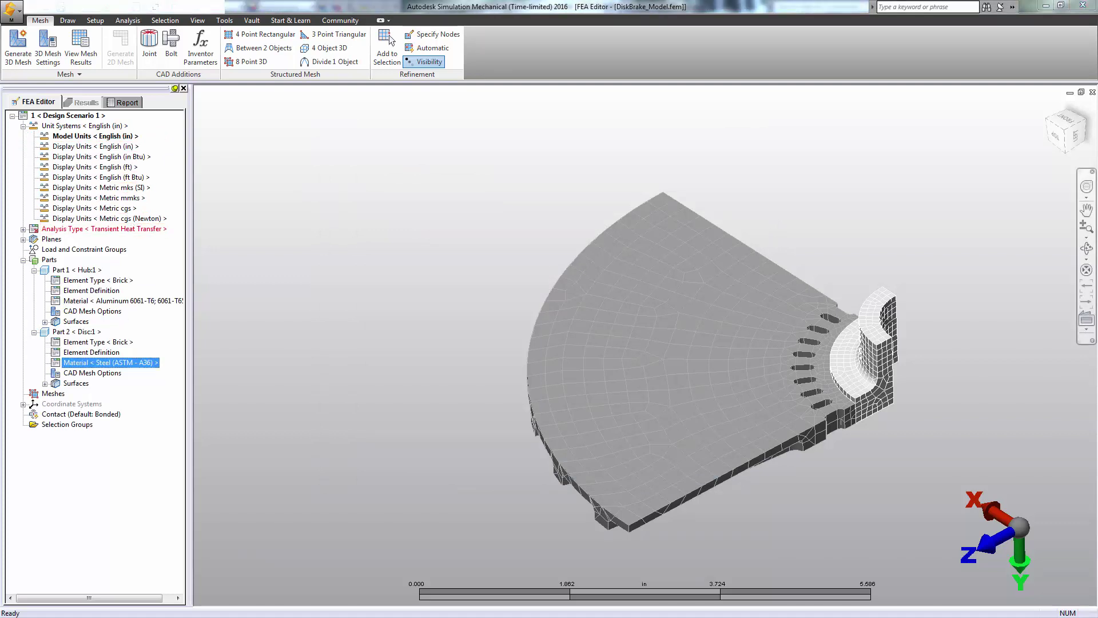
click(95, 136)
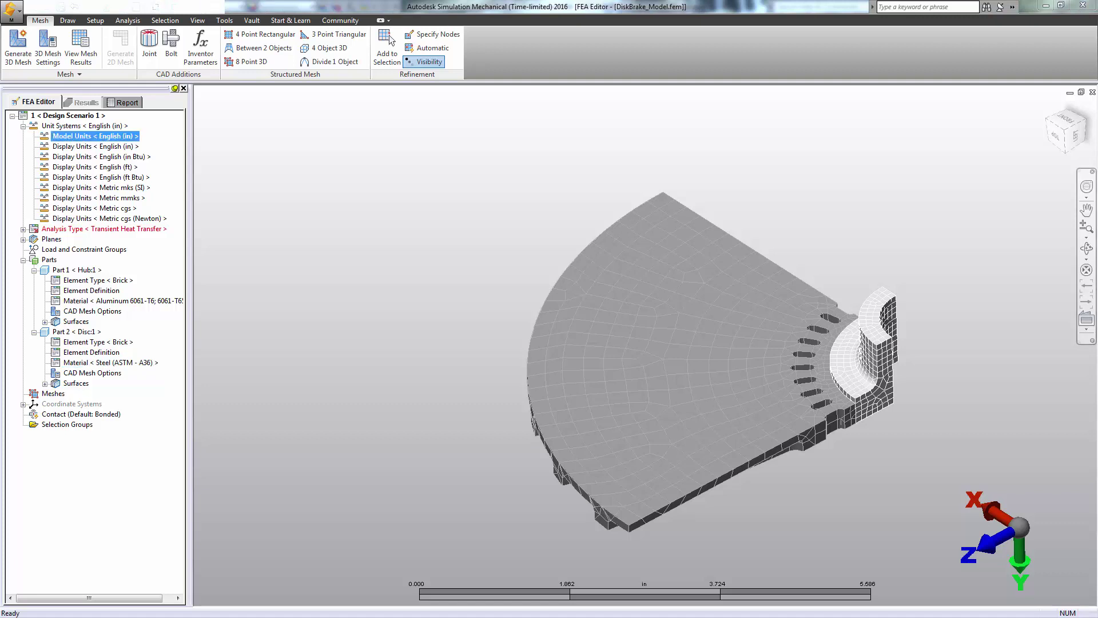
click(95, 188)
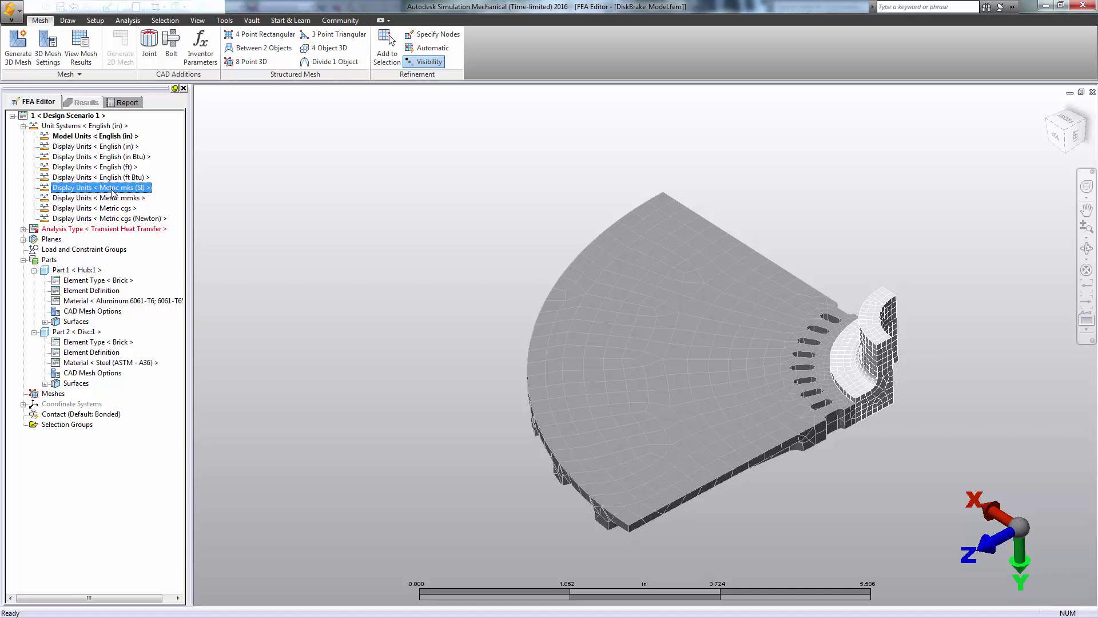
double_click(121, 193)
- Change the metric unit system to Custom with absolute temperature in kelvin
right_click(121, 189)
click(148, 209)
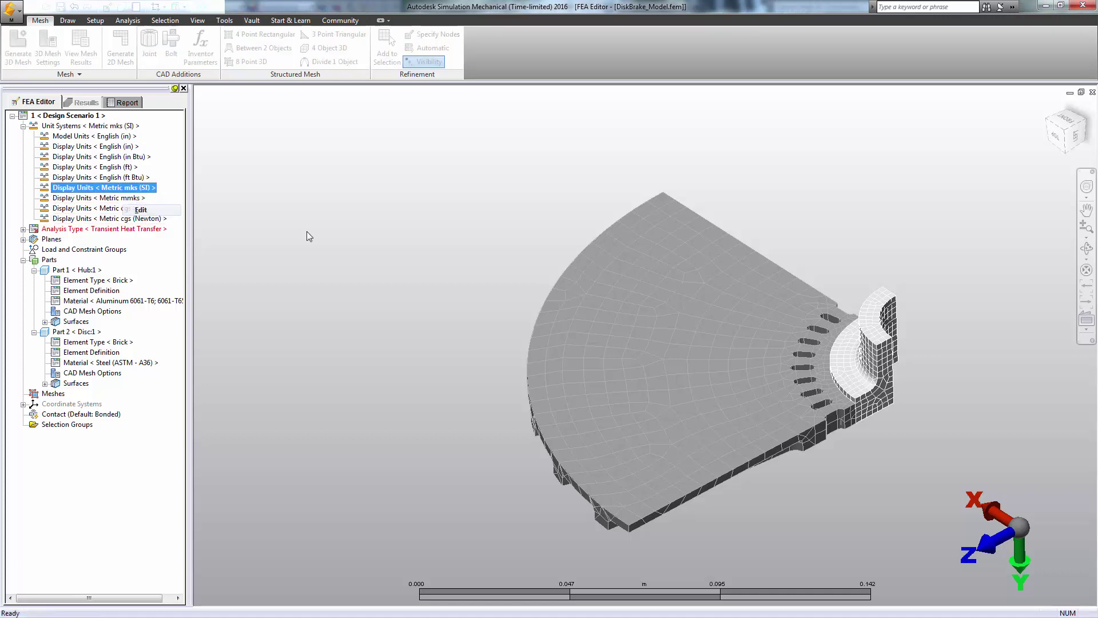
click(603, 239)
click(606, 238)
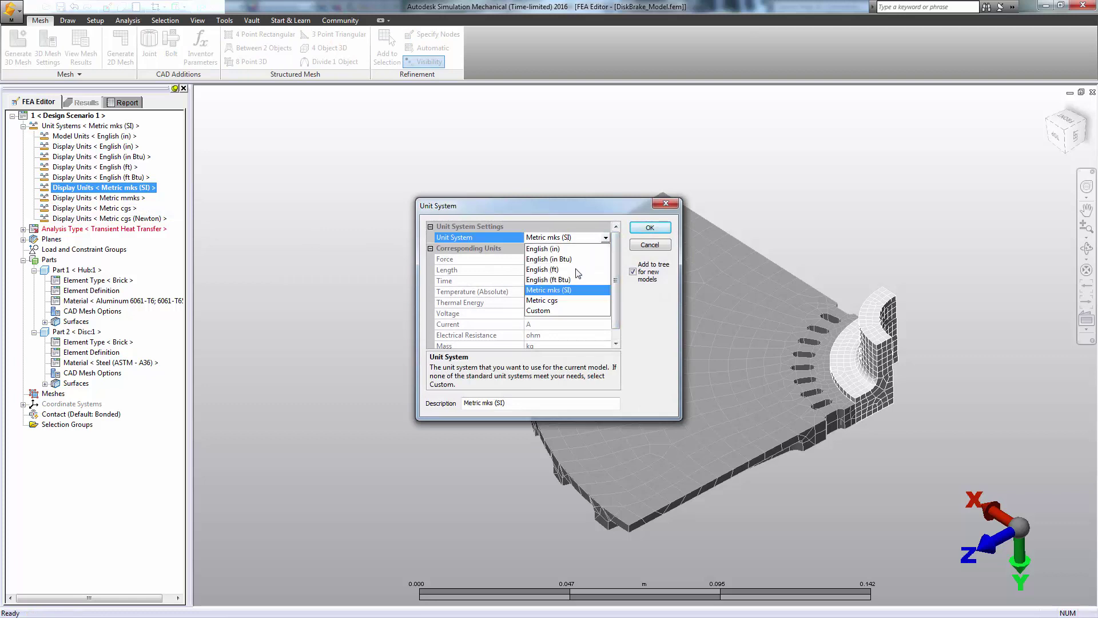
click(556, 312)
click(541, 293)
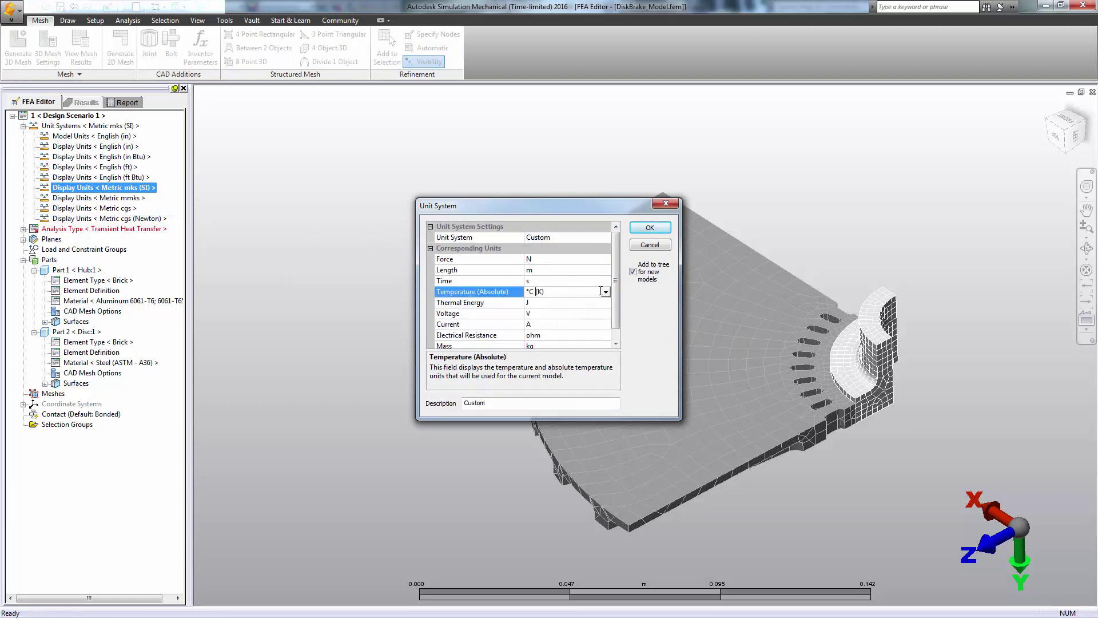
click(543, 292)
click(538, 324)
click(650, 228)
- Set the disc steel's specific heat to 477 J/(kg·K)
double_click(109, 363)
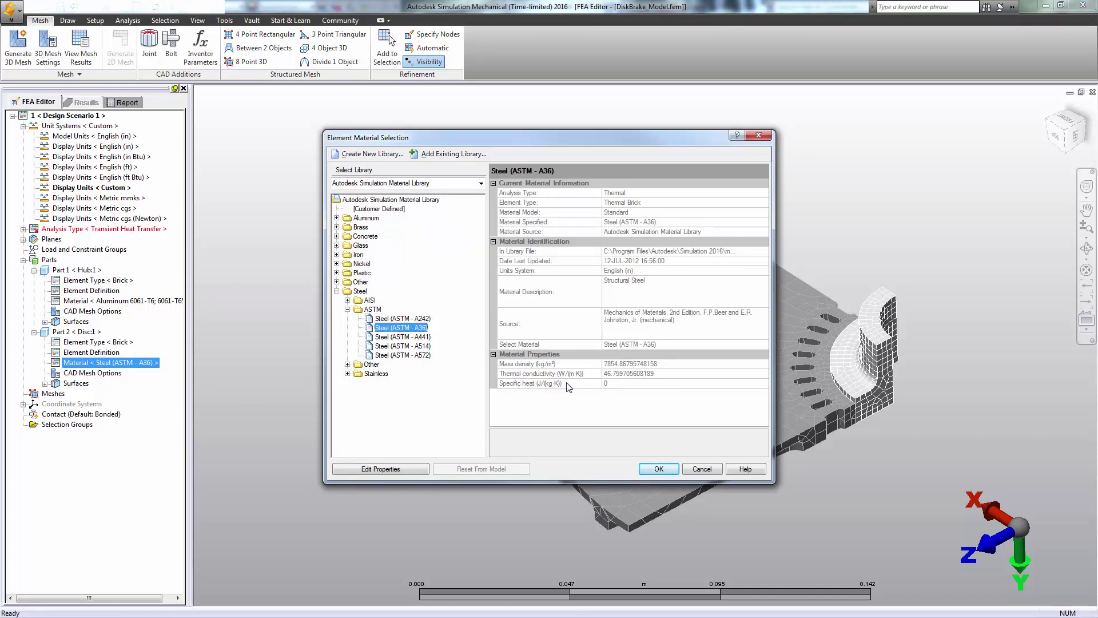
click(382, 469)
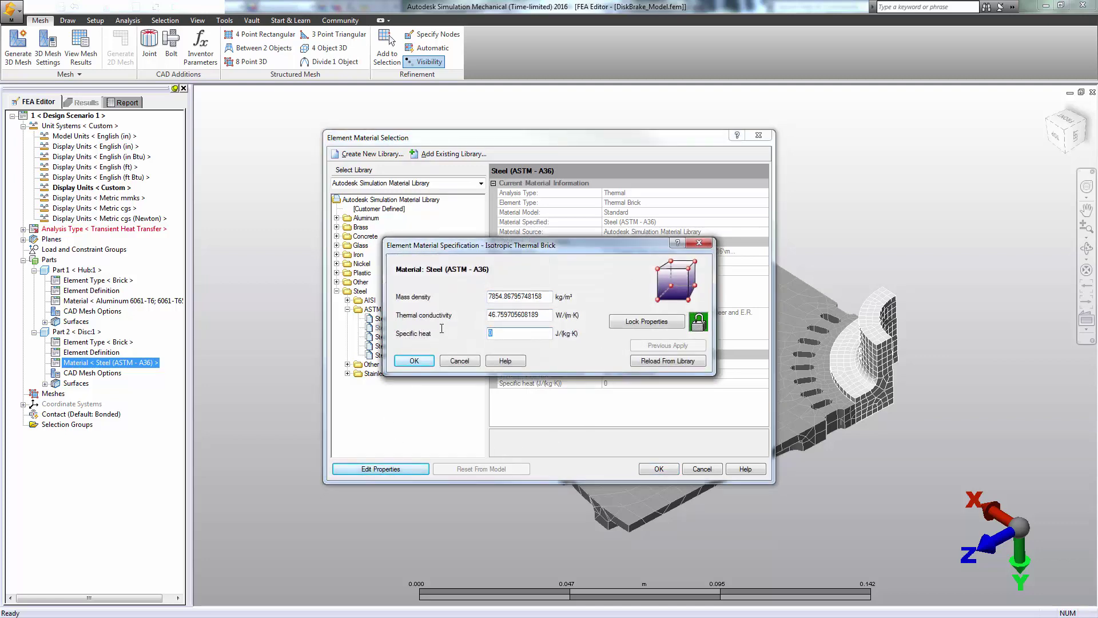
text(477)
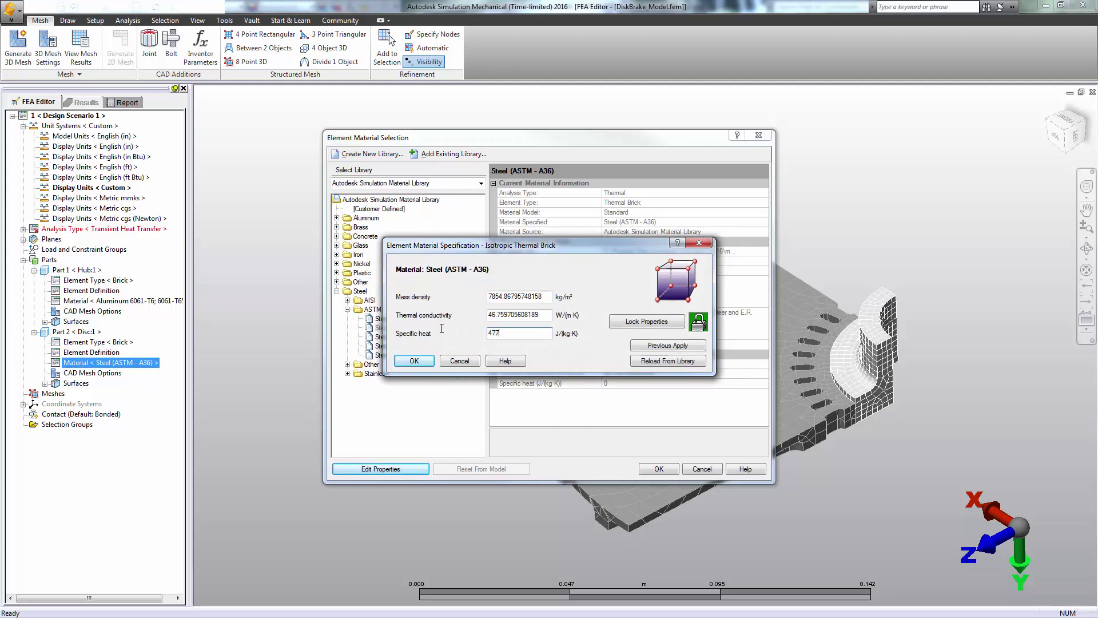
click(414, 361)
click(657, 469)
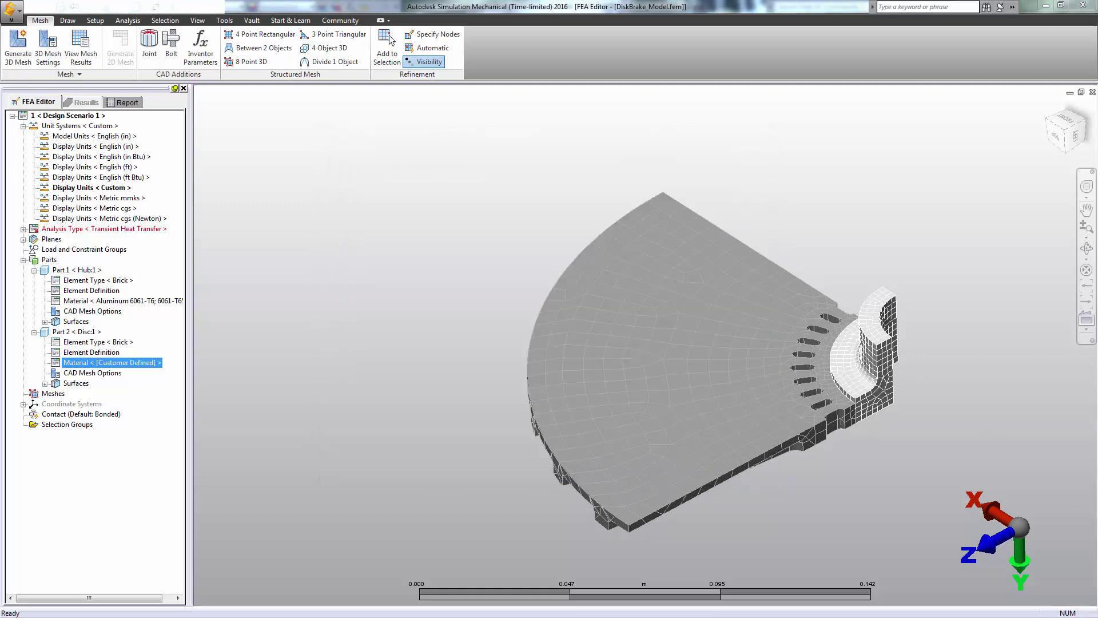
- Orbit the mesh and try a controlled temperature on the hub bore, then cancel it
shift+middle_drag(467, 243, 605, 260)
click(721, 262)
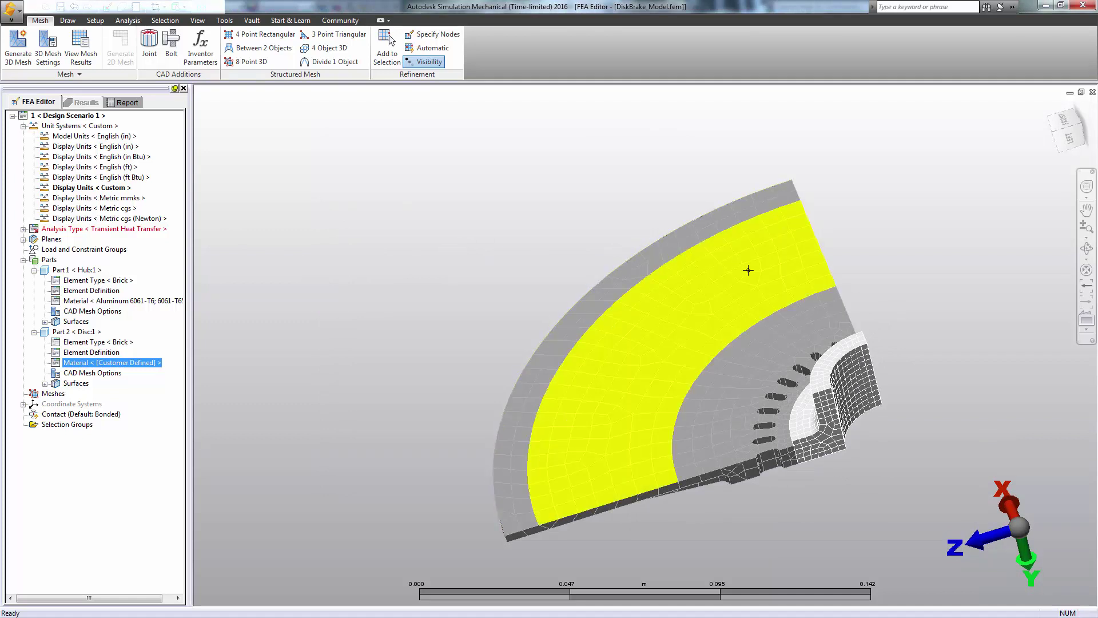
click(417, 189)
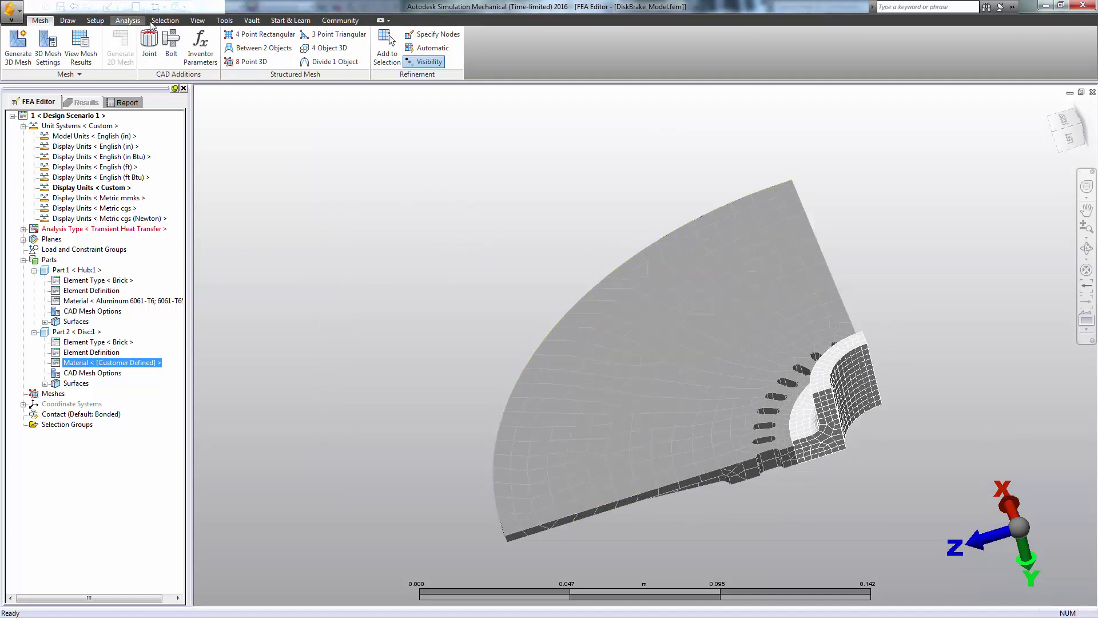
click(95, 20)
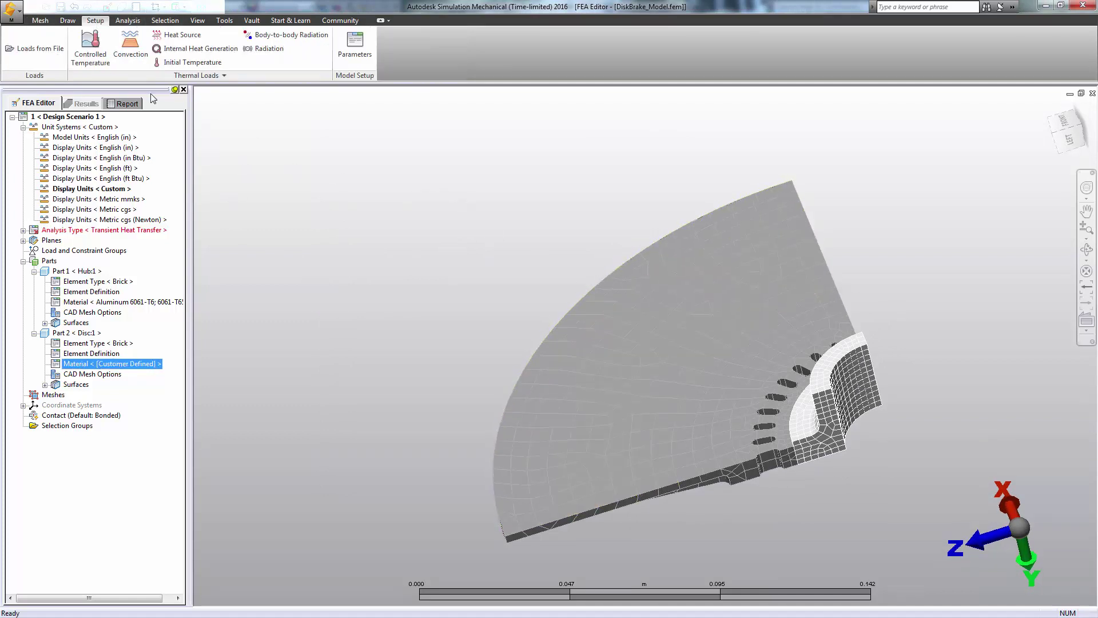
click(90, 46)
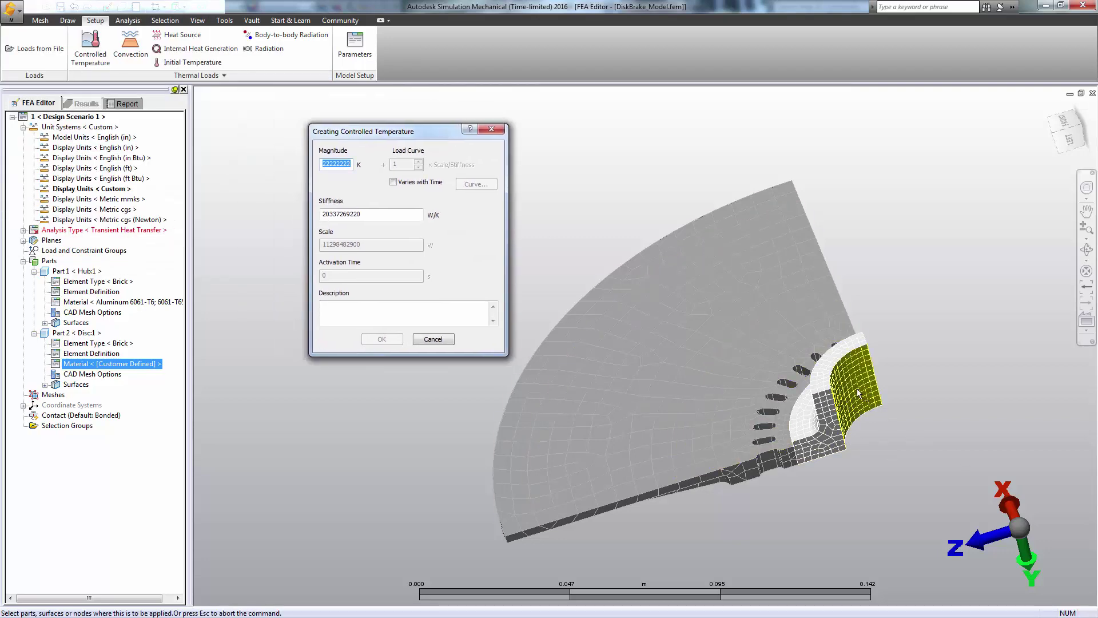
click(858, 393)
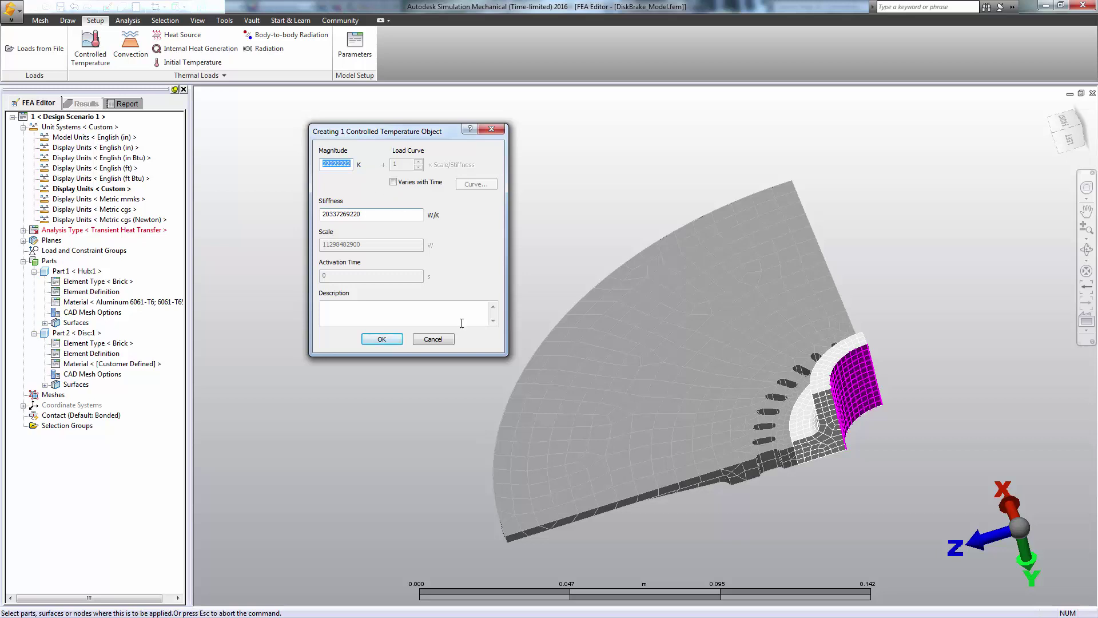
click(433, 339)
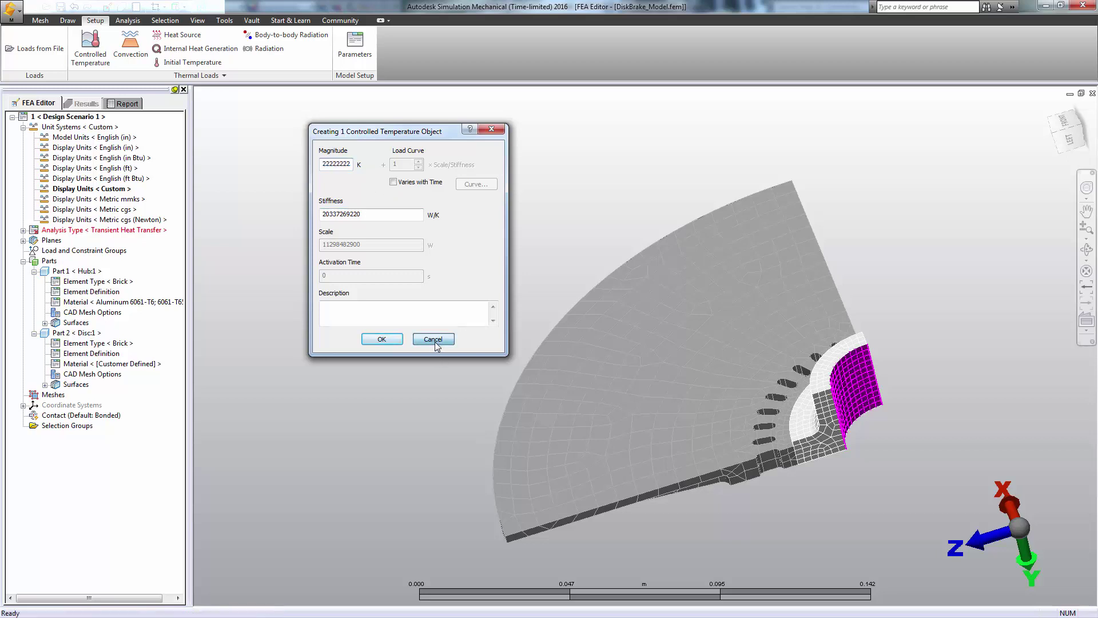
- Make English (in) the model units and hold the hub's inner surface at 10 °F
double_click(80, 137)
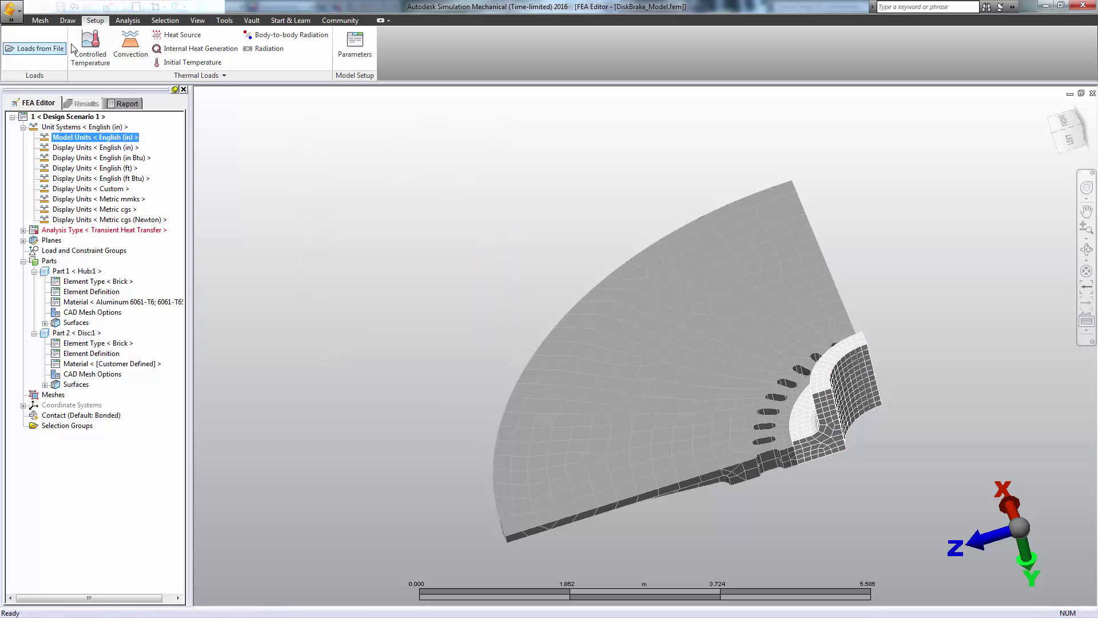
click(90, 45)
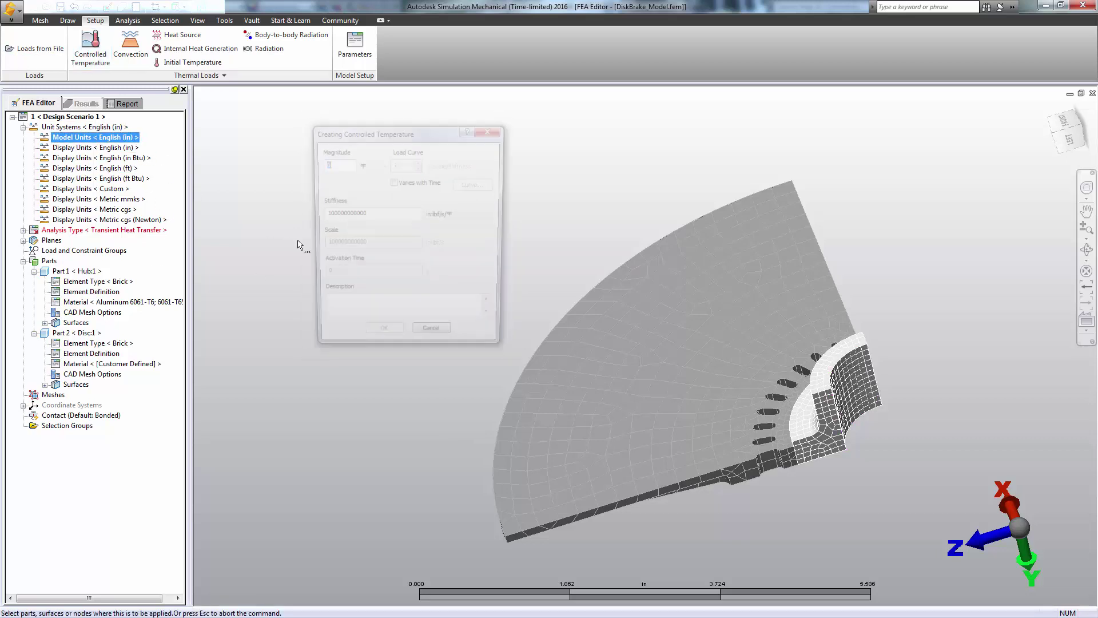
click(858, 389)
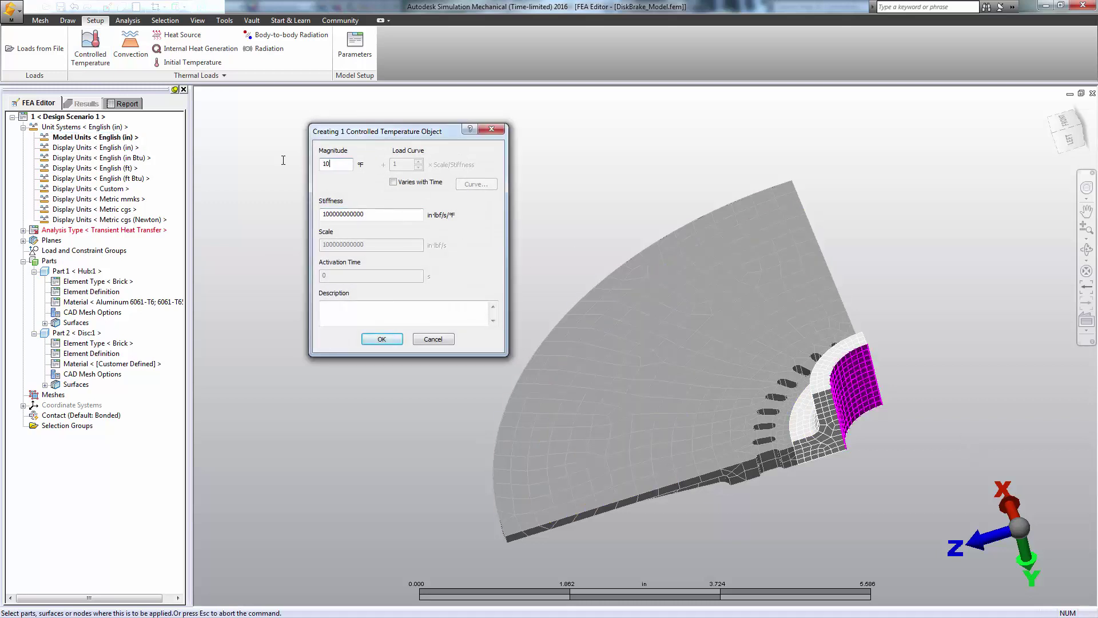
click(381, 339)
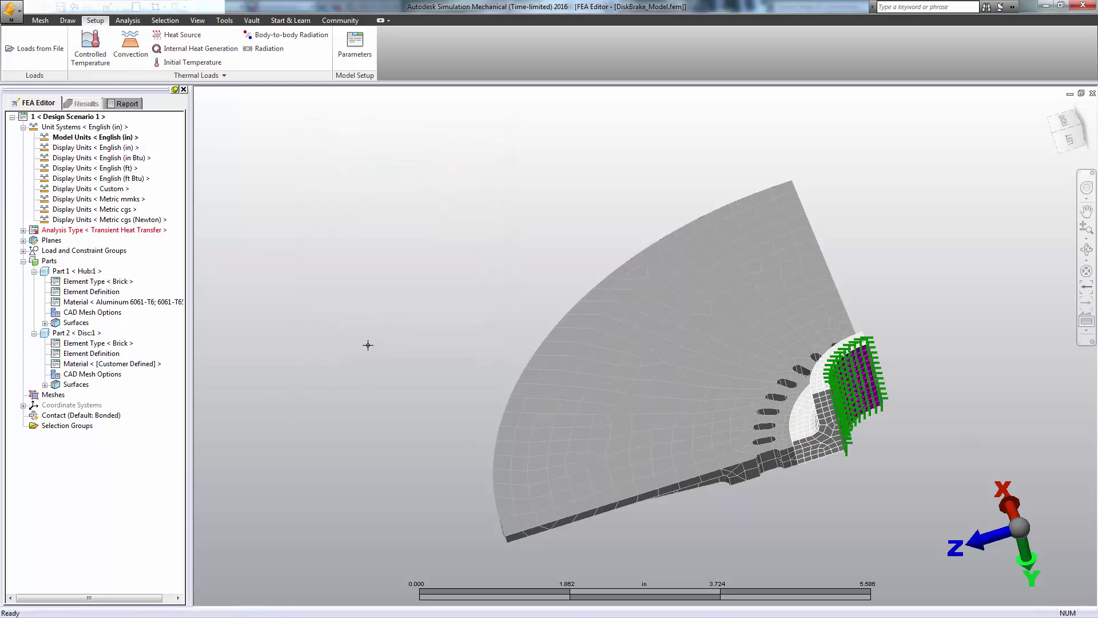
- Start a 4000 in·lbf/(s·in²) surface heat source, retrying after one dismissed attempt
click(178, 35)
click(123, 173)
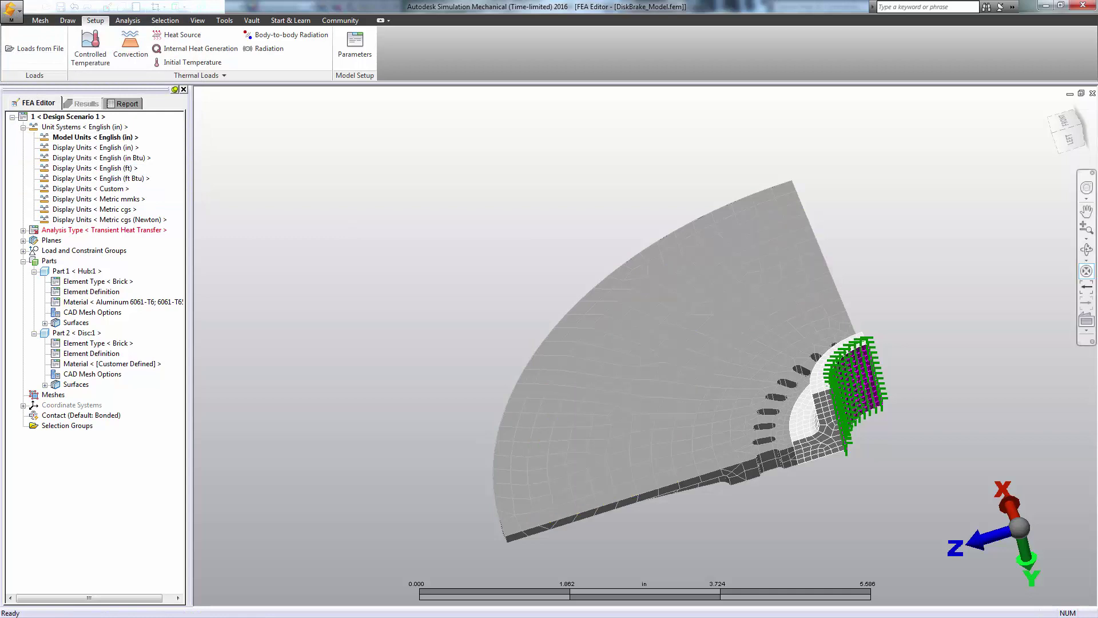
click(177, 36)
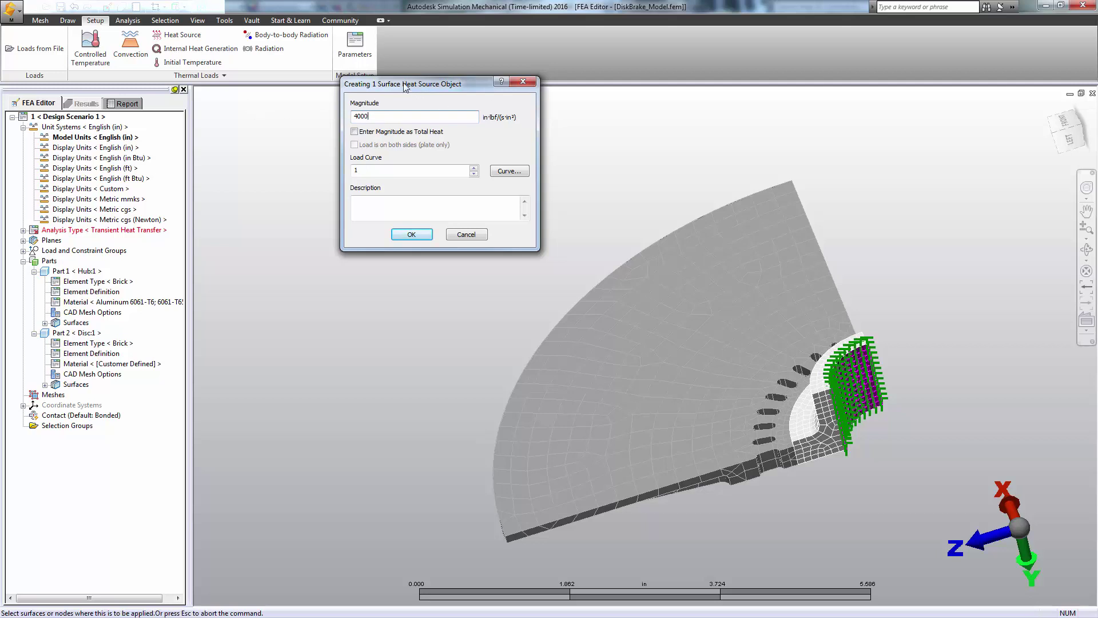
drag(404, 86, 429, 107)
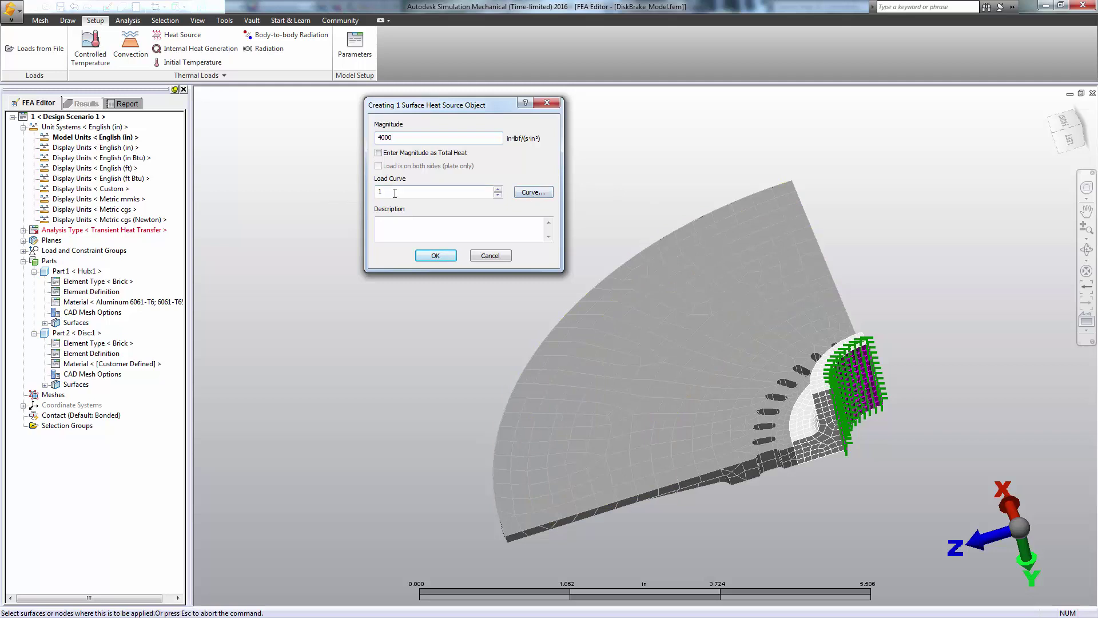
- Set the heat source load-curve multiplier to 1 at time 0
click(533, 195)
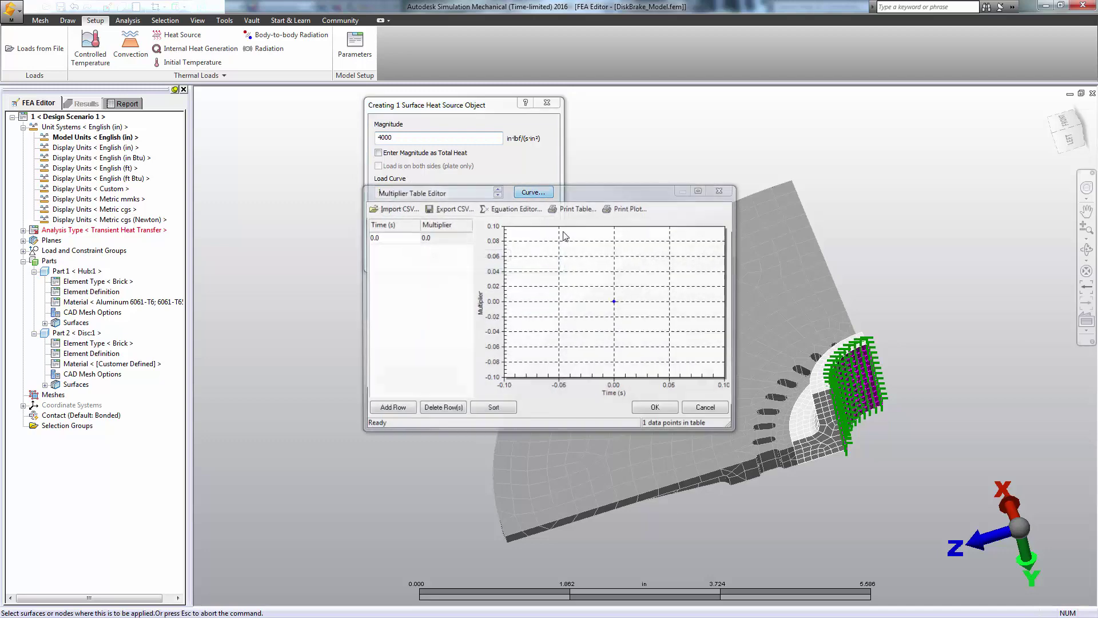
drag(405, 192, 587, 193)
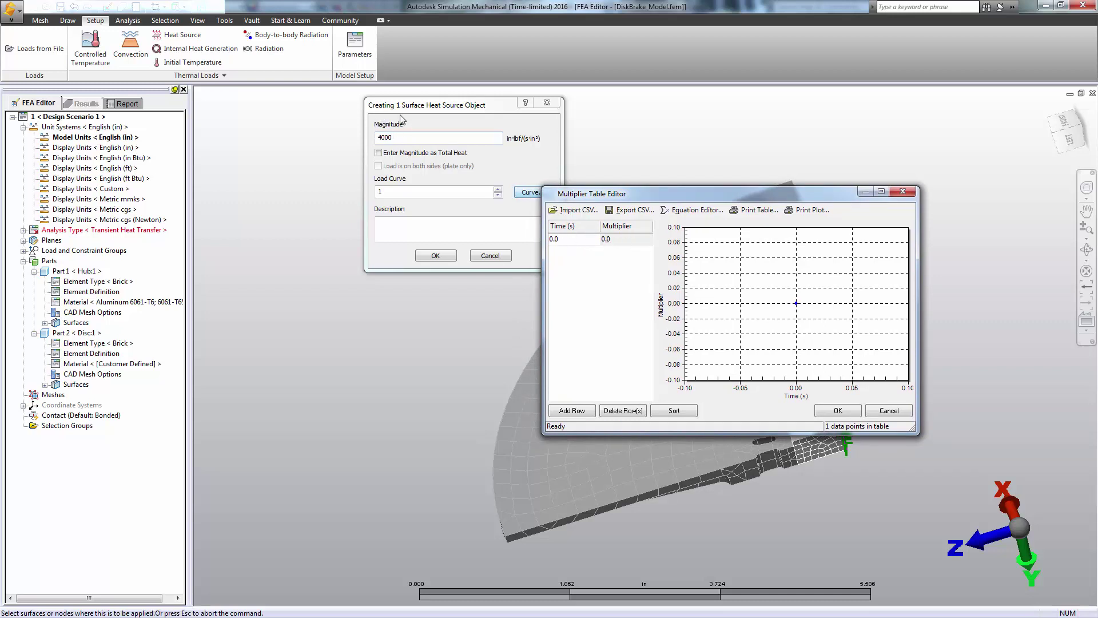
click(615, 239)
text(1)
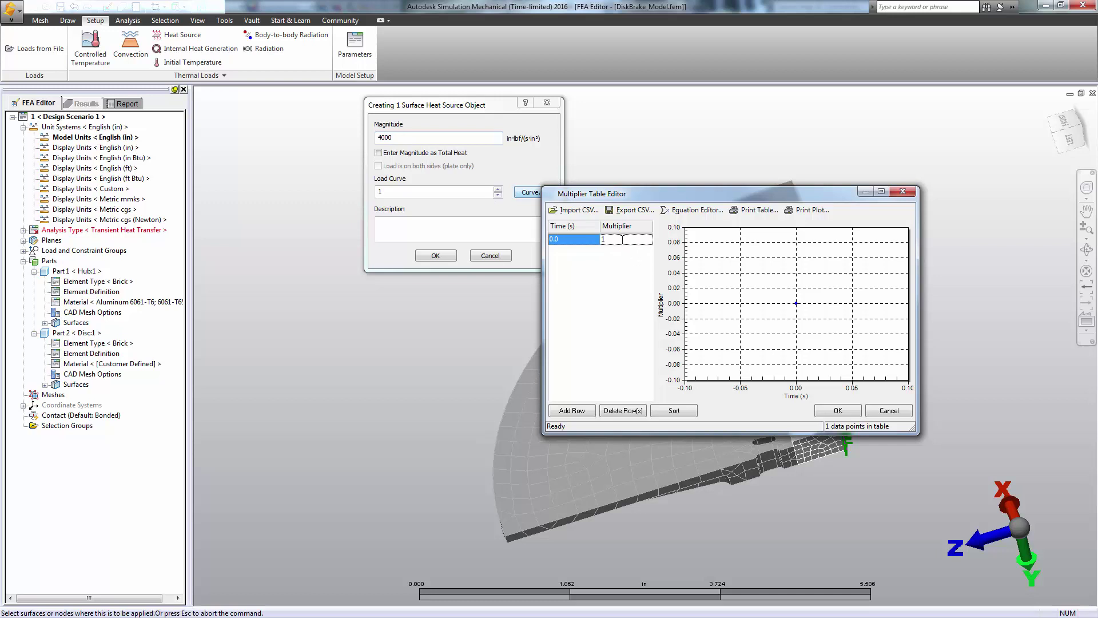
- Add a 20 s point to the load curve and apply the heat source to the braking ring
click(578, 410)
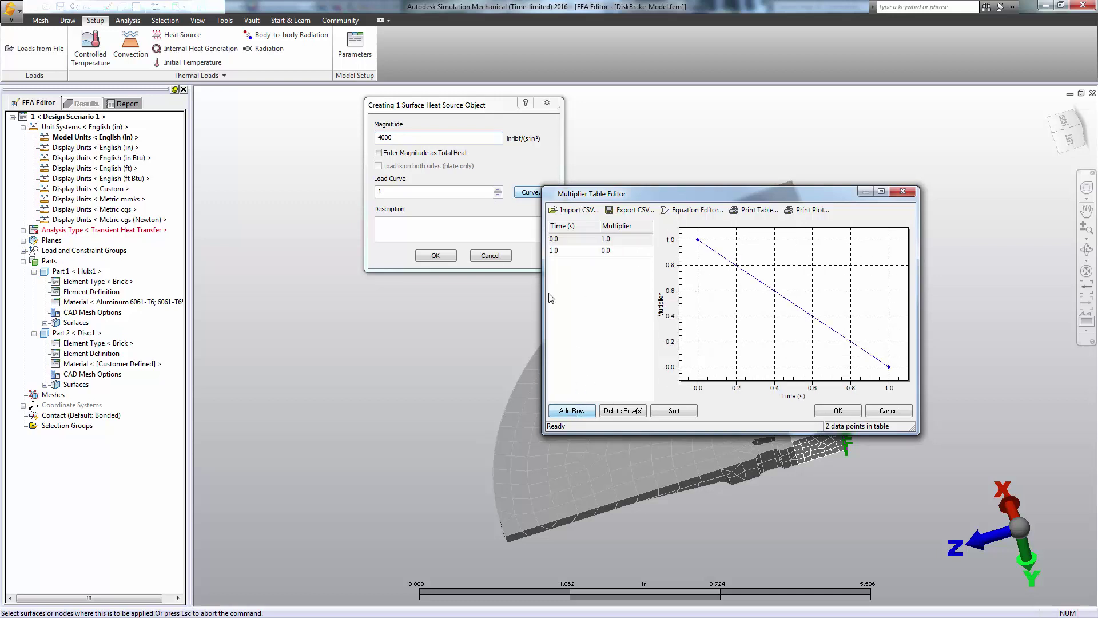
click(573, 251)
text(20)
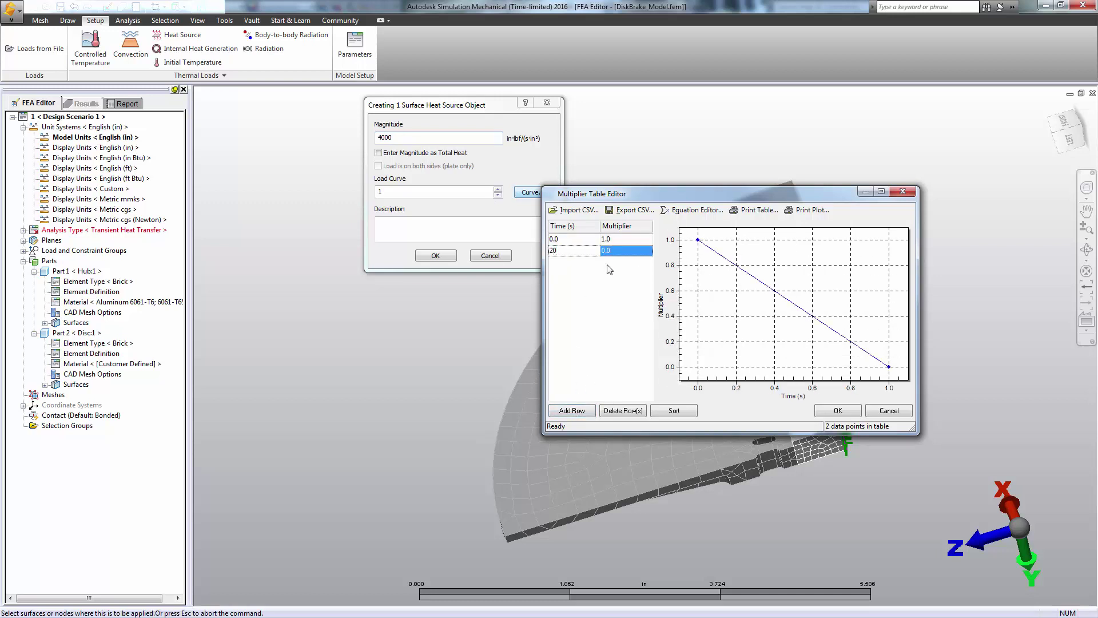
click(610, 250)
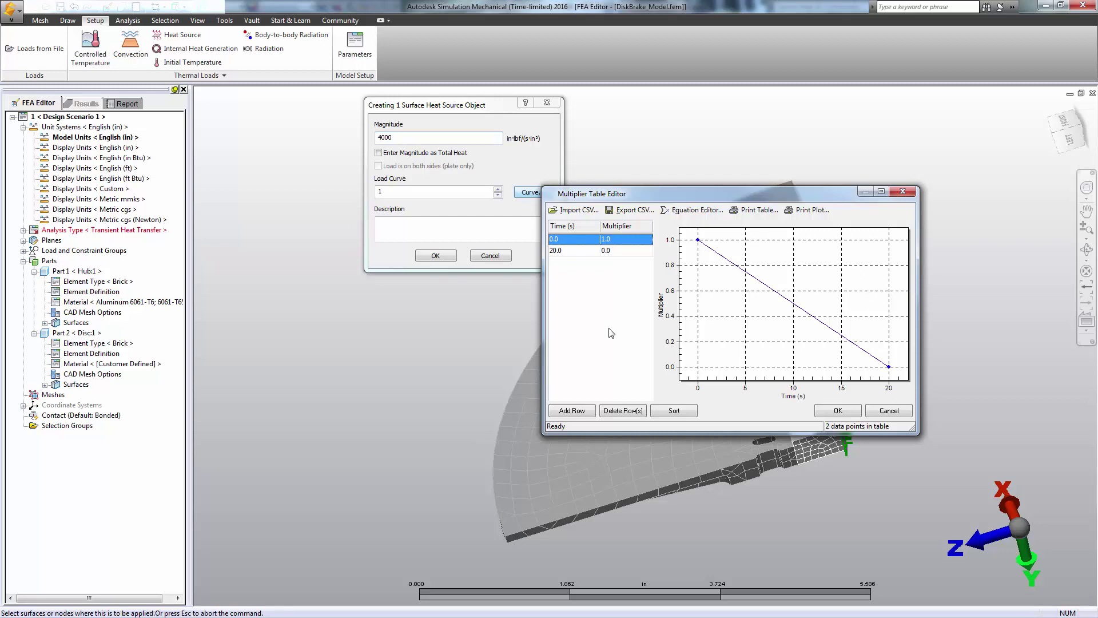
click(838, 410)
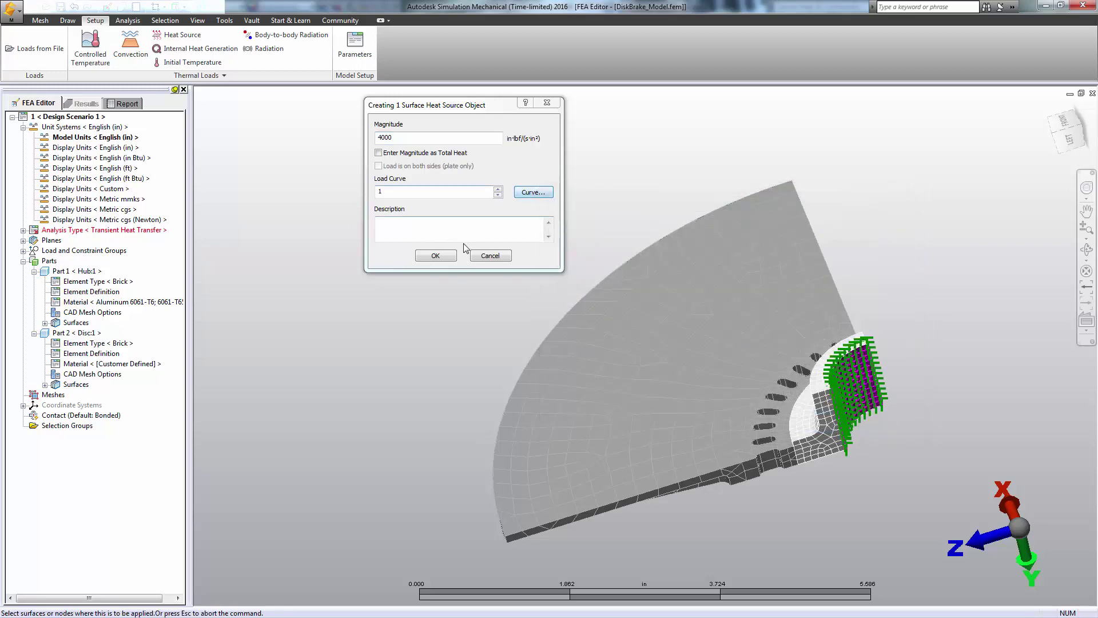
click(432, 256)
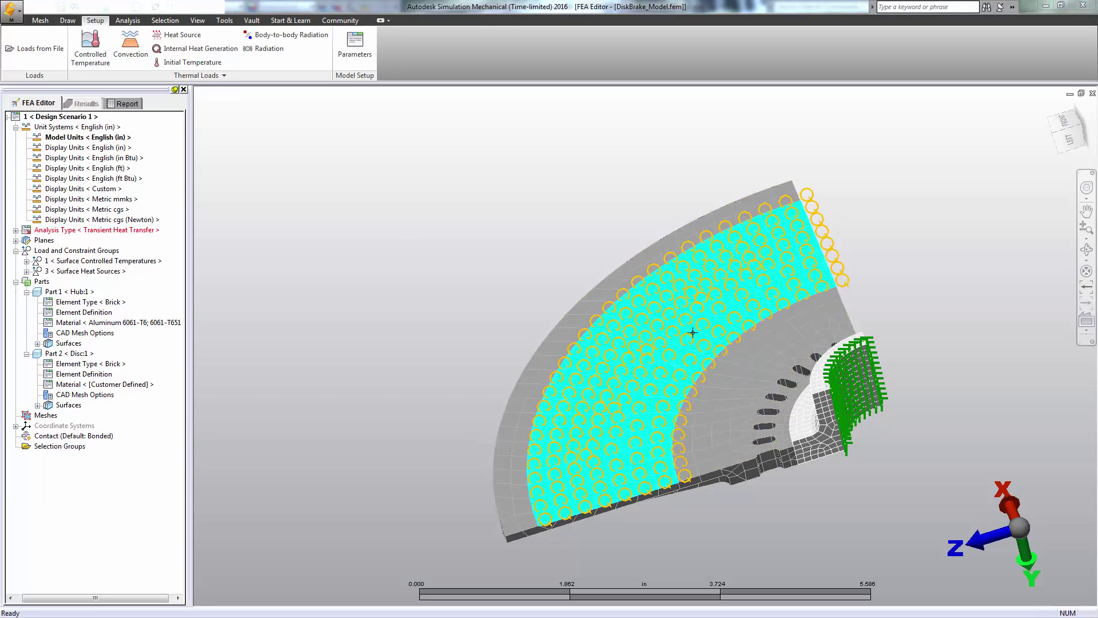
middle_drag(816, 343, 404, 147)
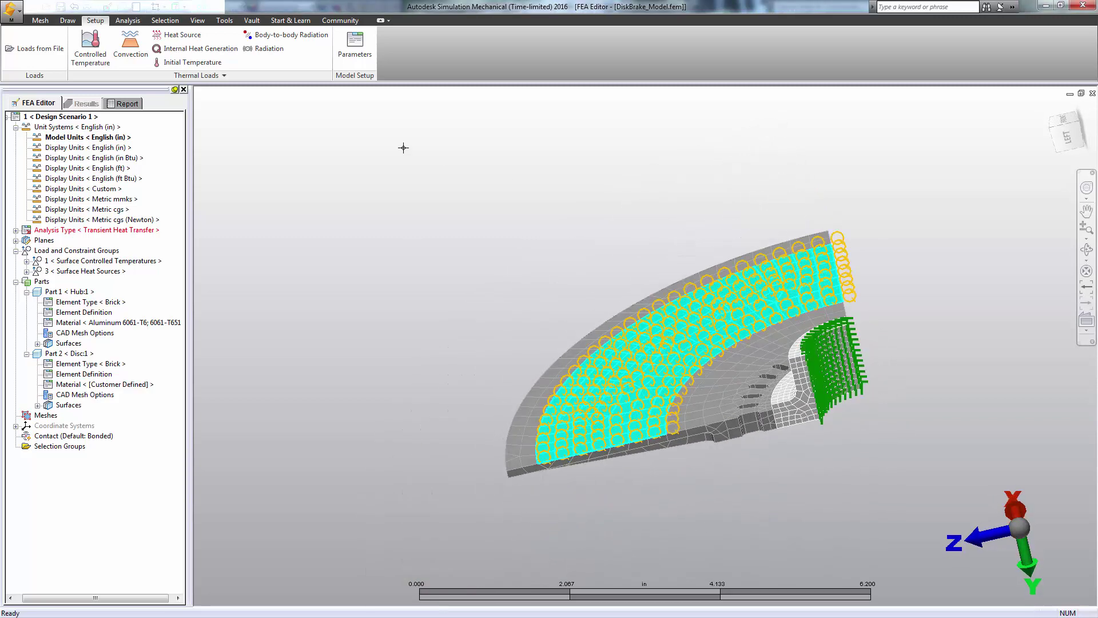
- Set the transient event end time to 20 s and move on to the number of time steps
click(355, 46)
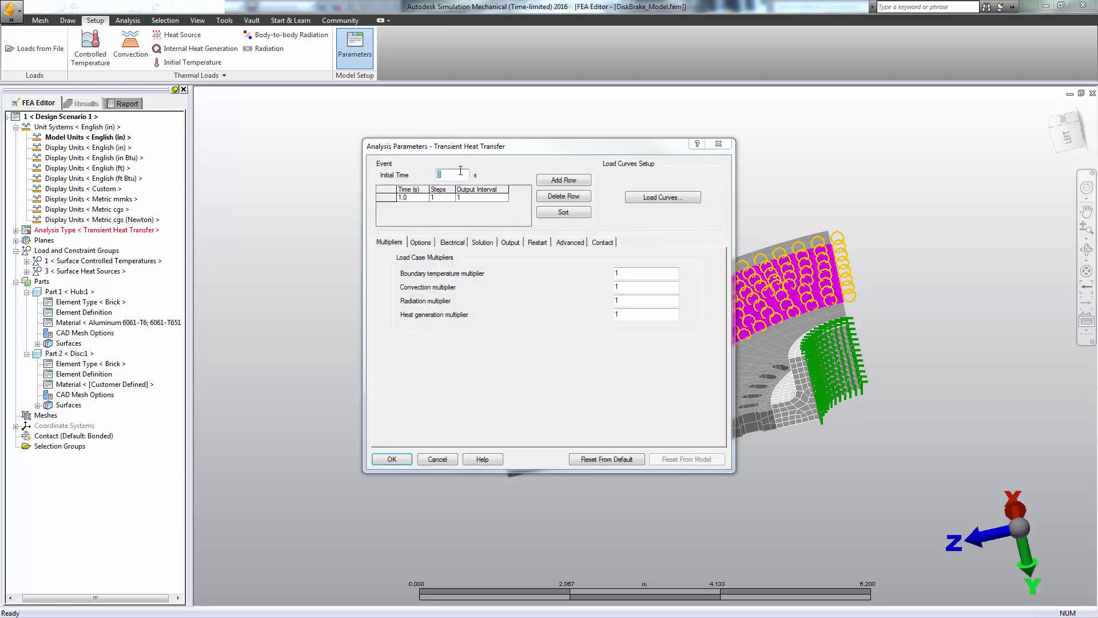
drag(466, 139, 346, 106)
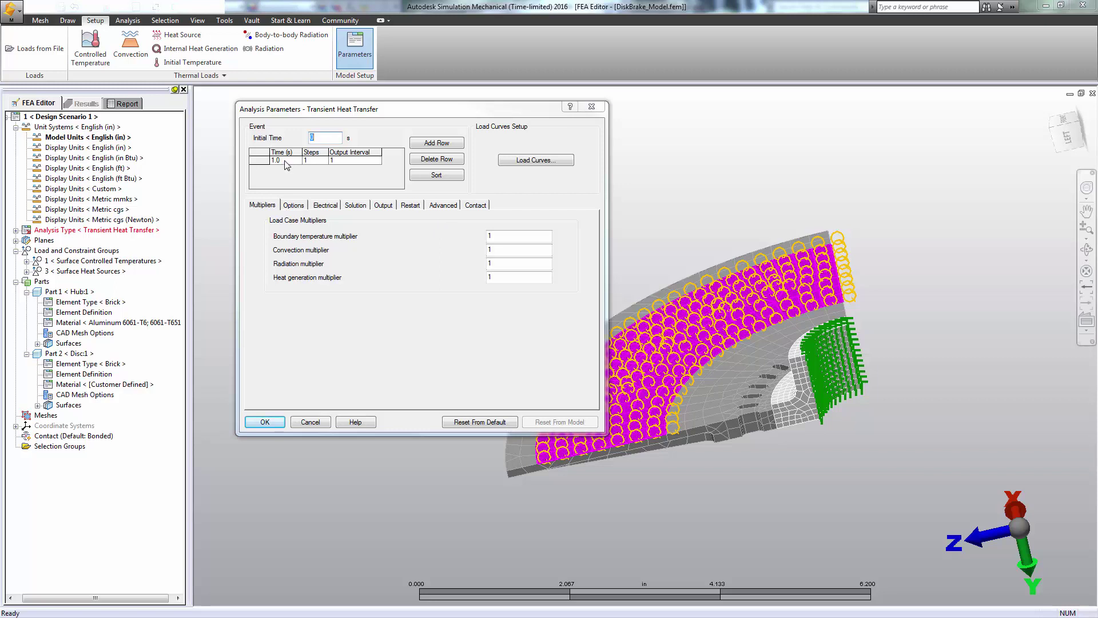
click(290, 162)
text(20)
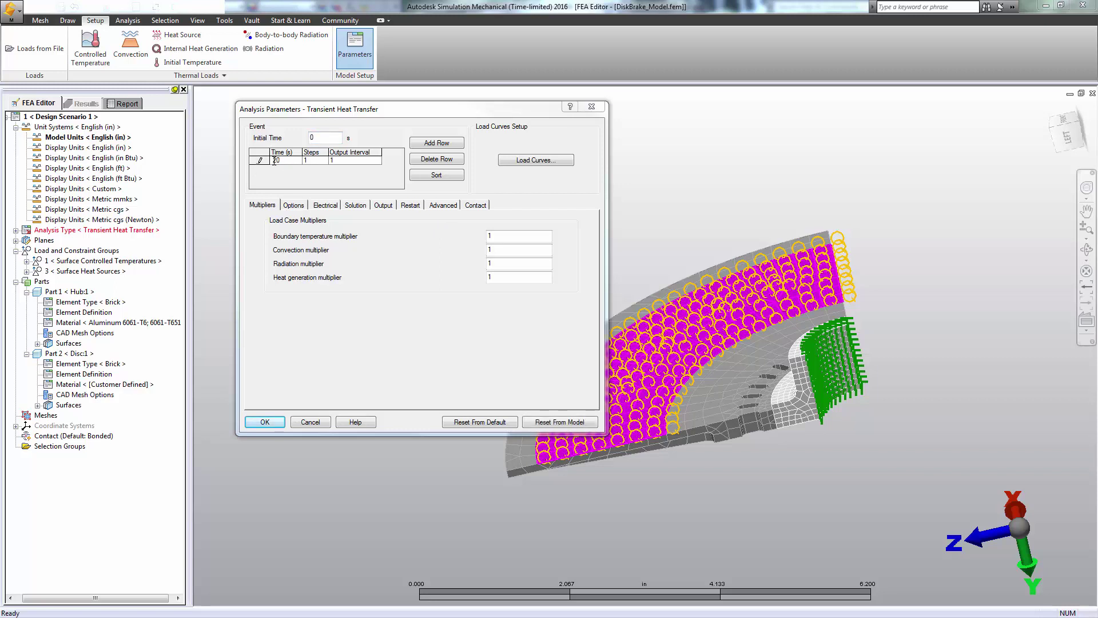
click(320, 160)
- Set the default nodal temperature to 100 °F and accept the analysis parameters
click(293, 206)
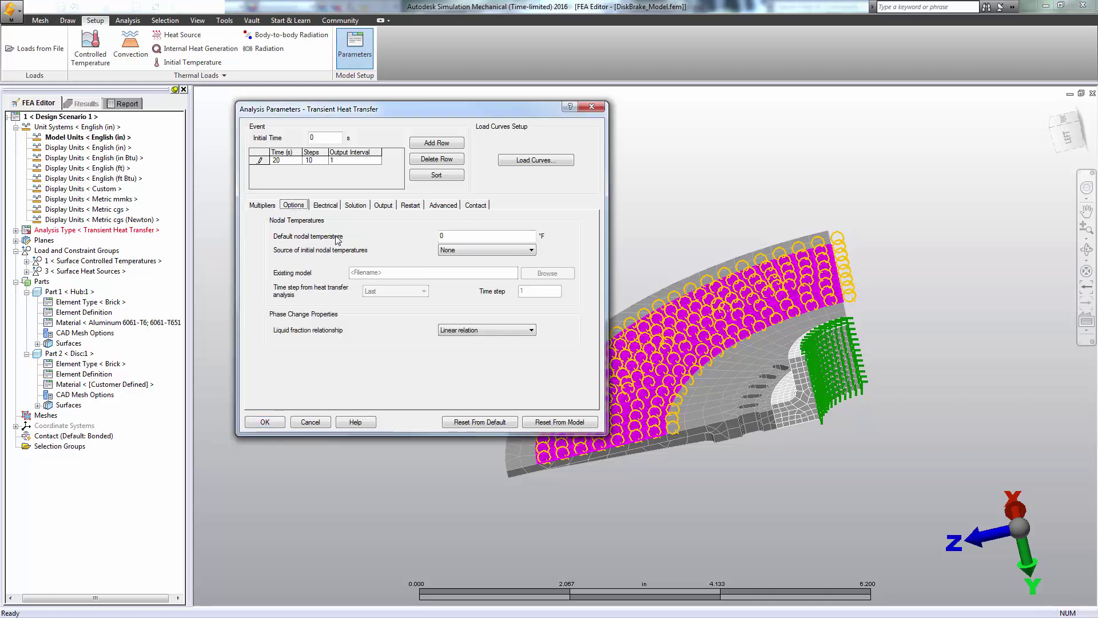
key(Tab)
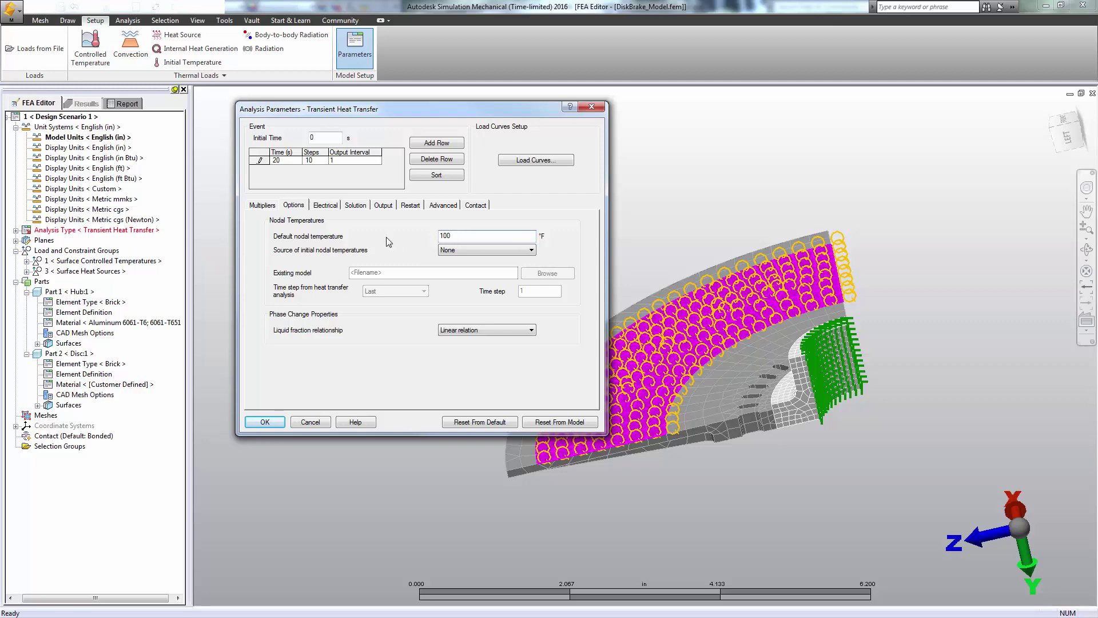
click(266, 424)
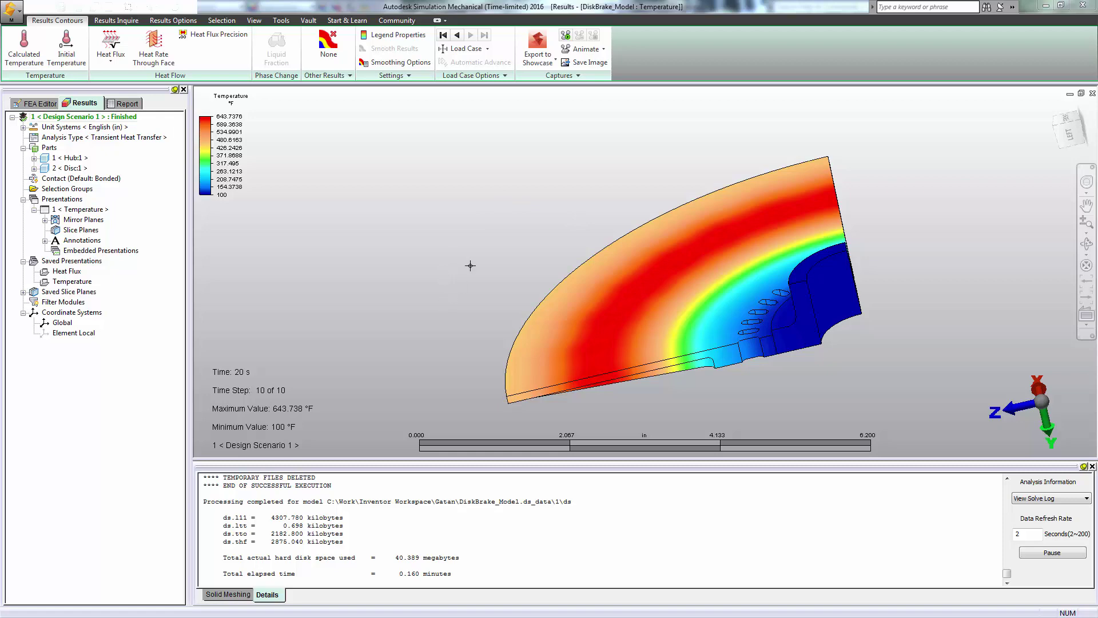
- Zoom the temperature results and jump to the first time step
scroll(479, 260, up, 3)
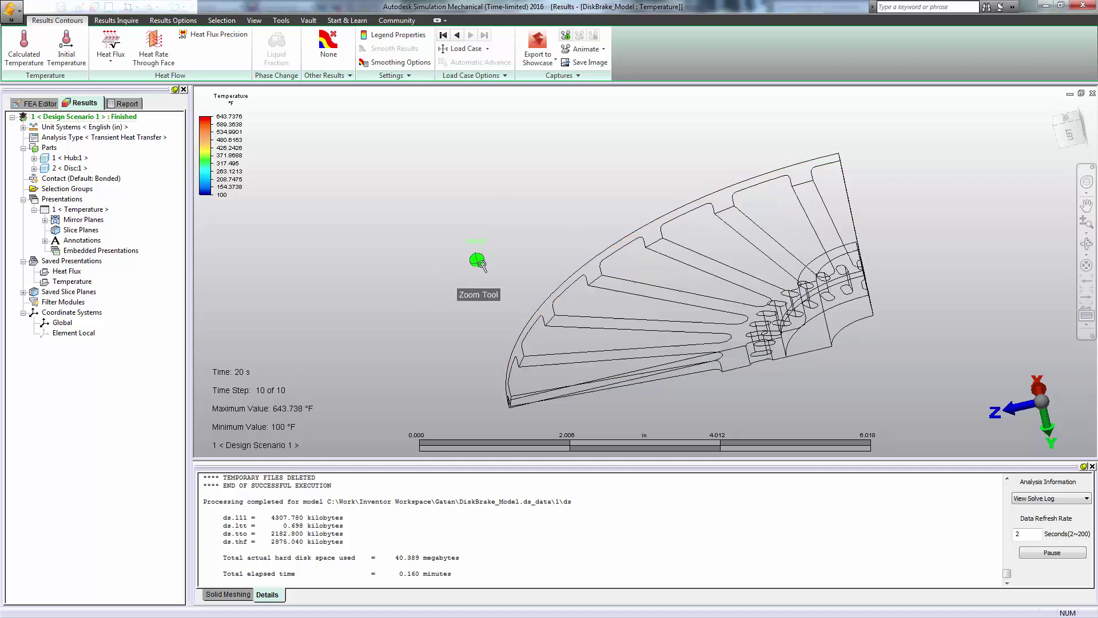
scroll(478, 260, down, 3)
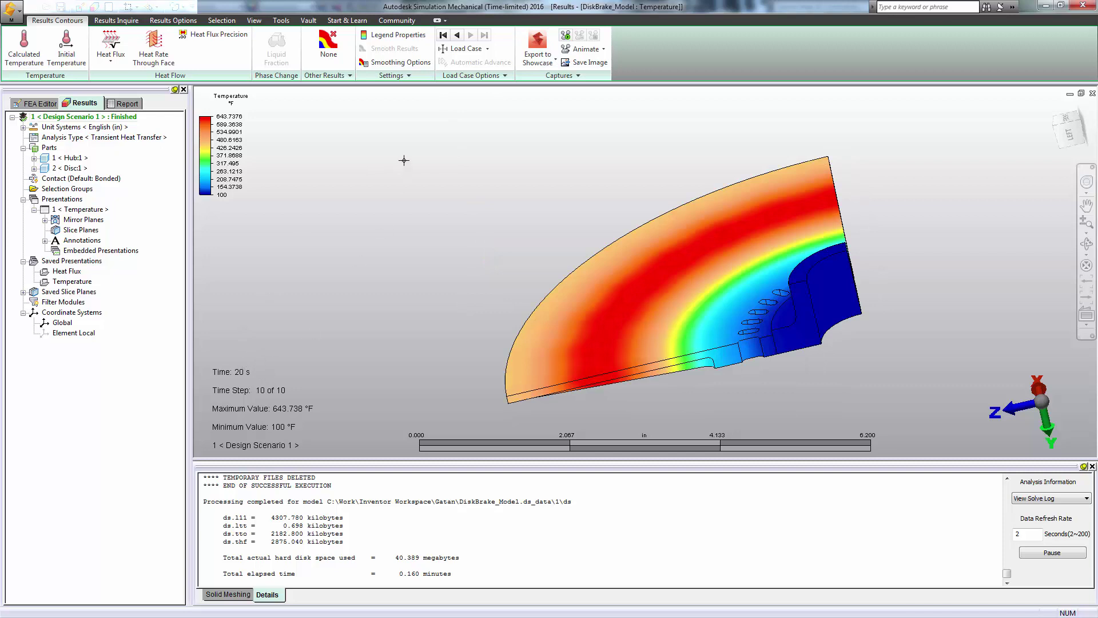
click(443, 36)
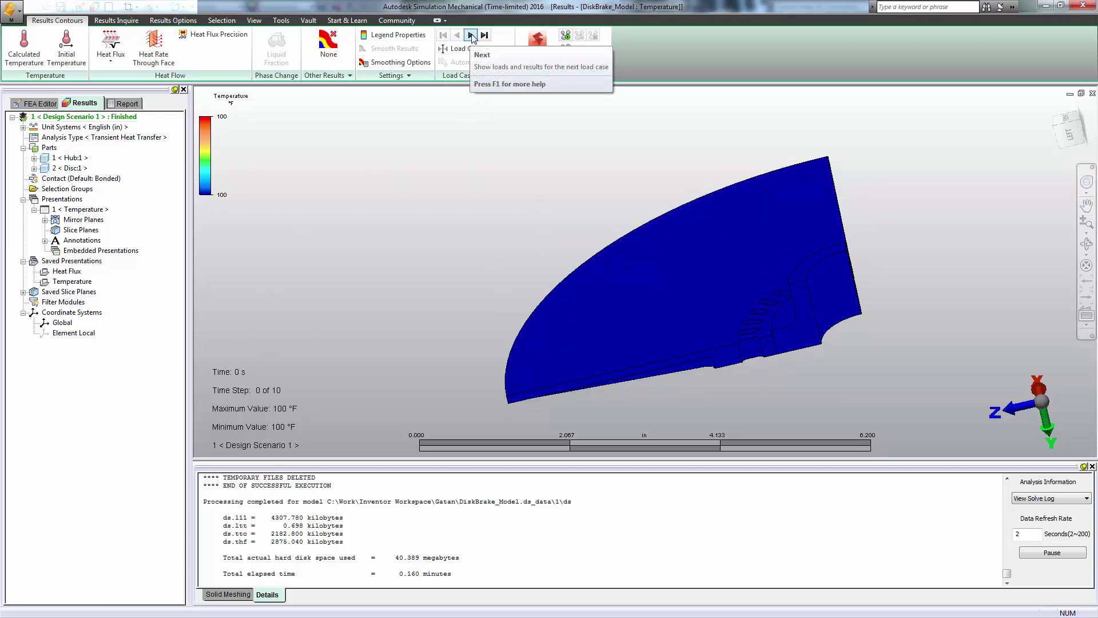
- Step the temperature results forward to the final 20 s step (peak 643.738 °F)
click(471, 36)
click(471, 36)
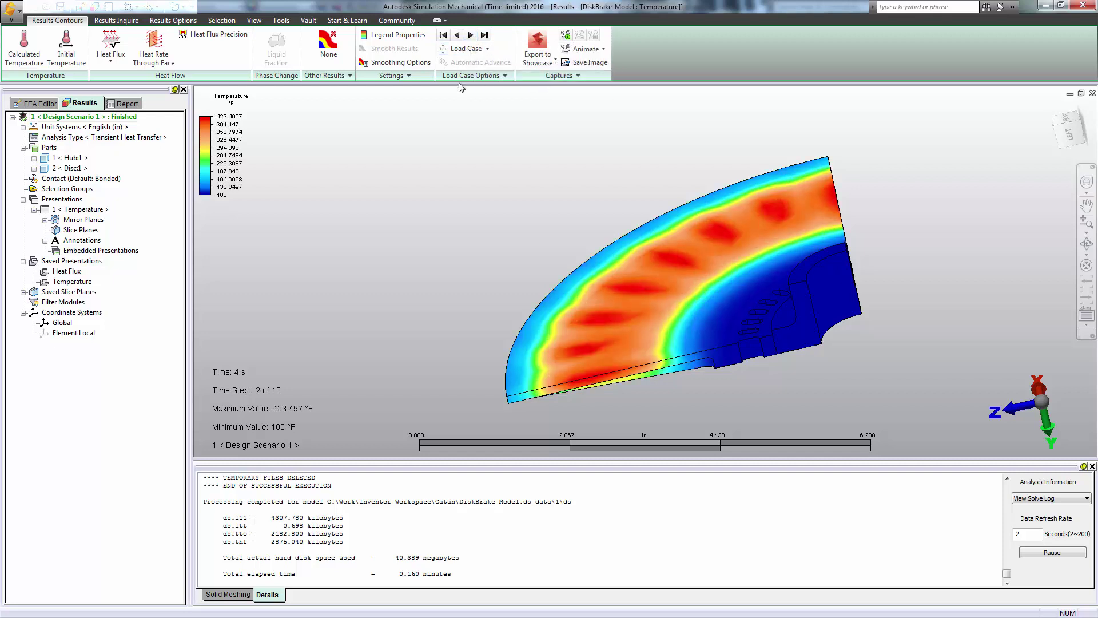
click(470, 35)
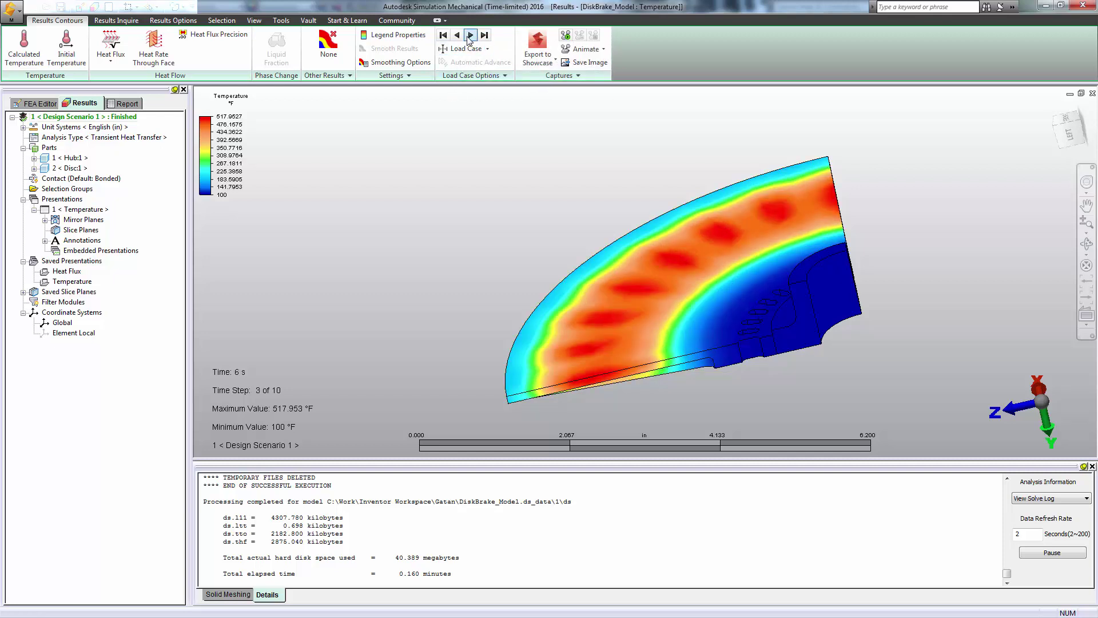
click(470, 36)
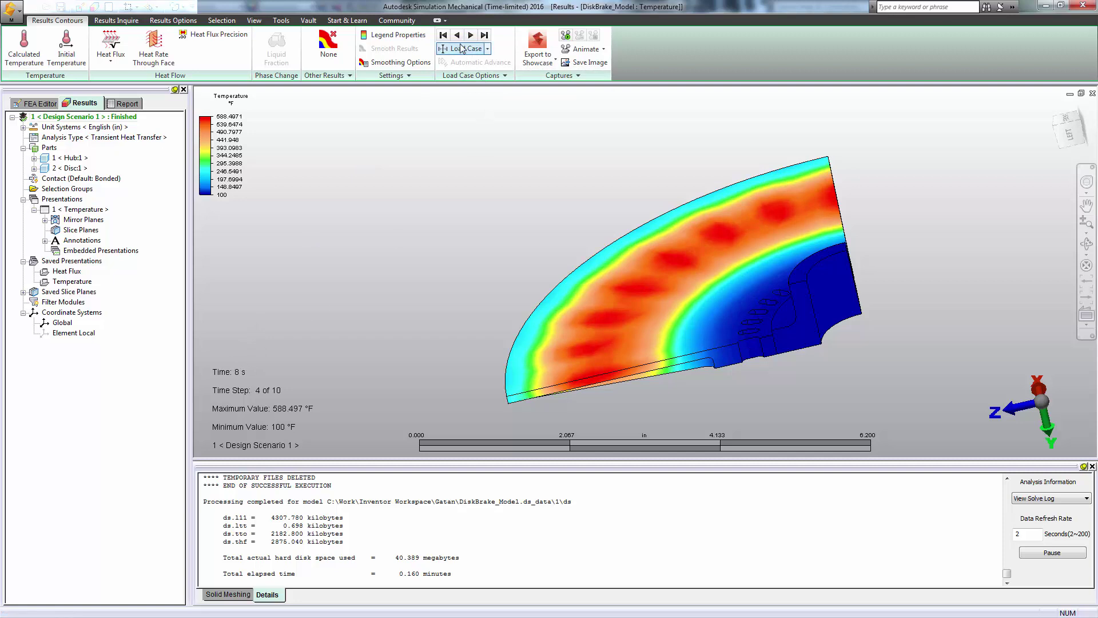
click(470, 36)
click(470, 35)
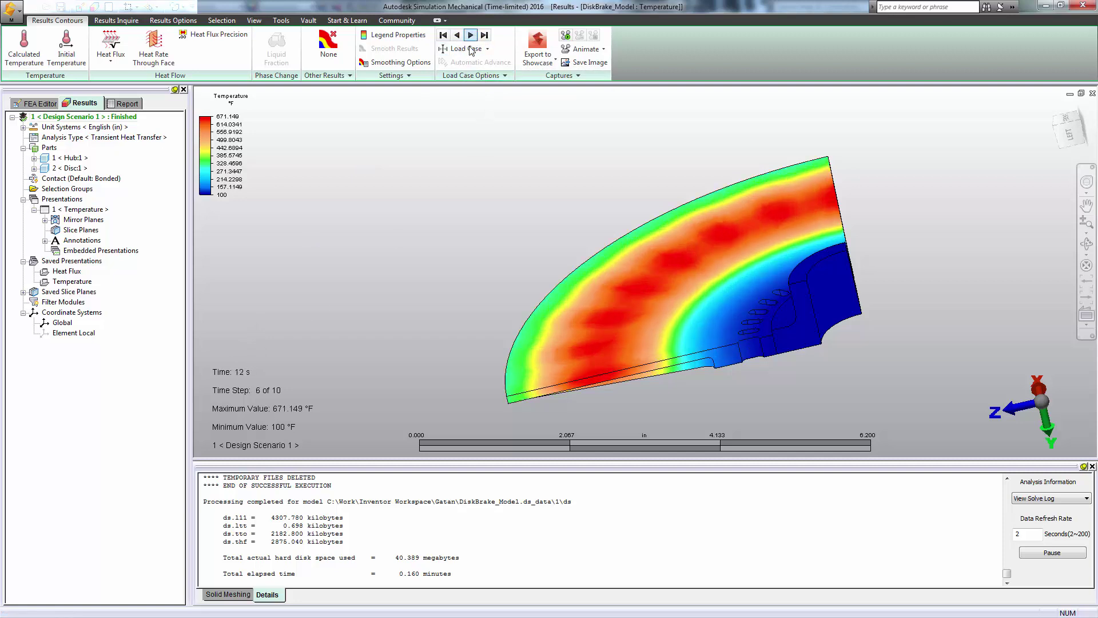
click(470, 35)
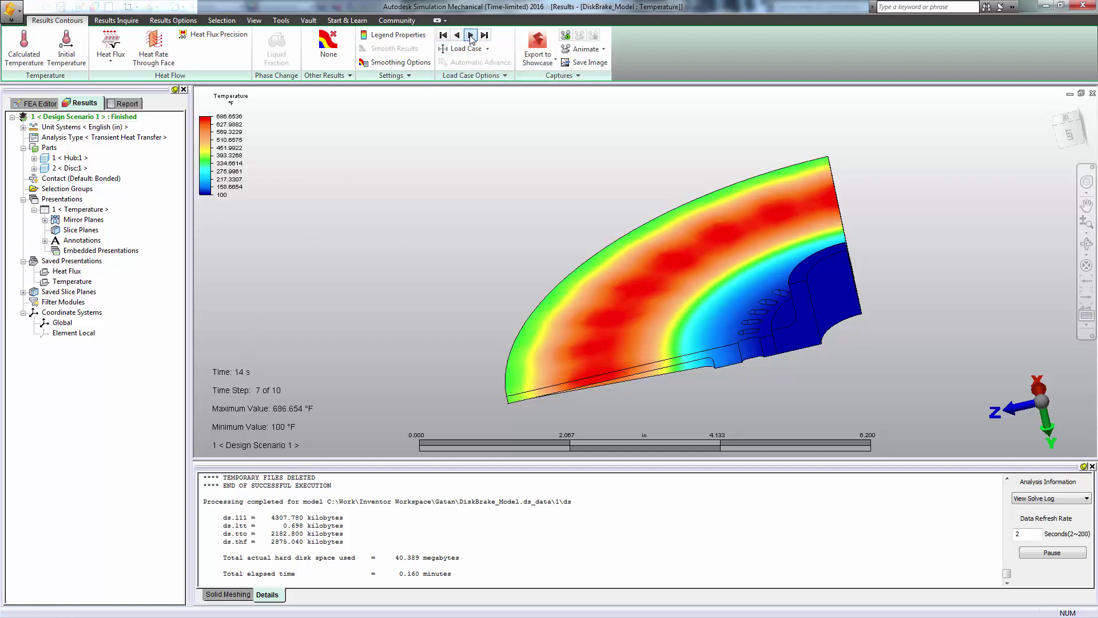
click(470, 35)
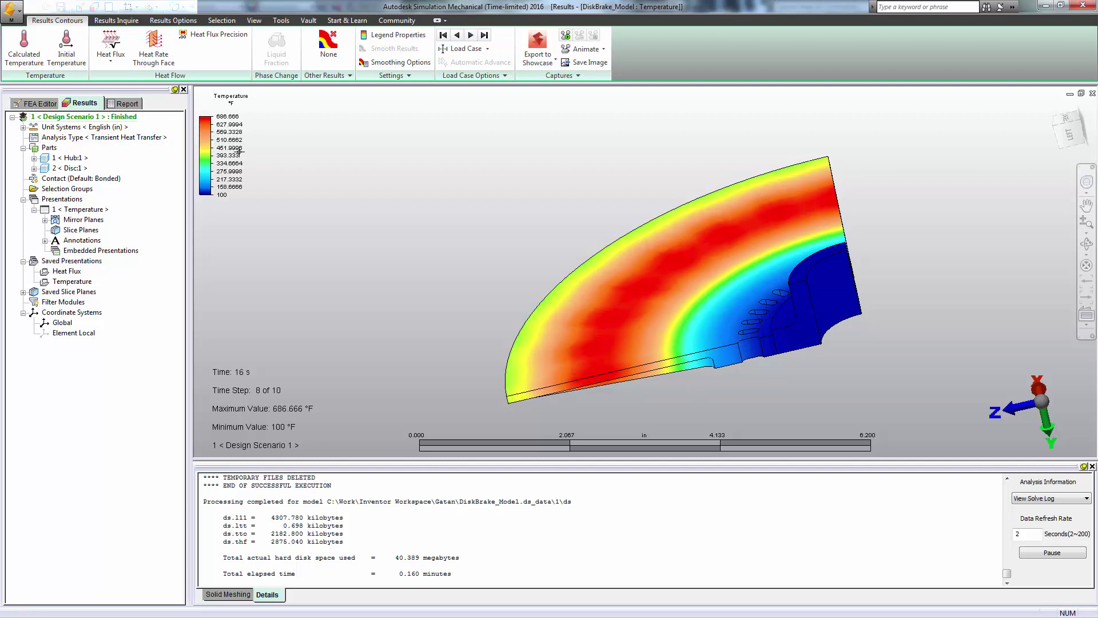
click(470, 35)
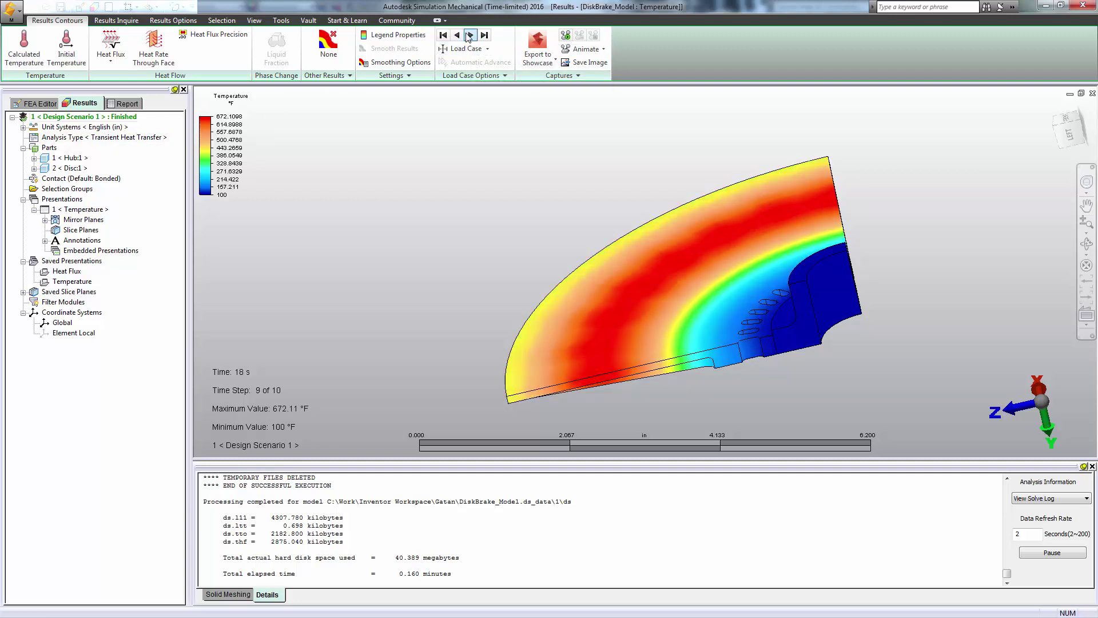
click(469, 36)
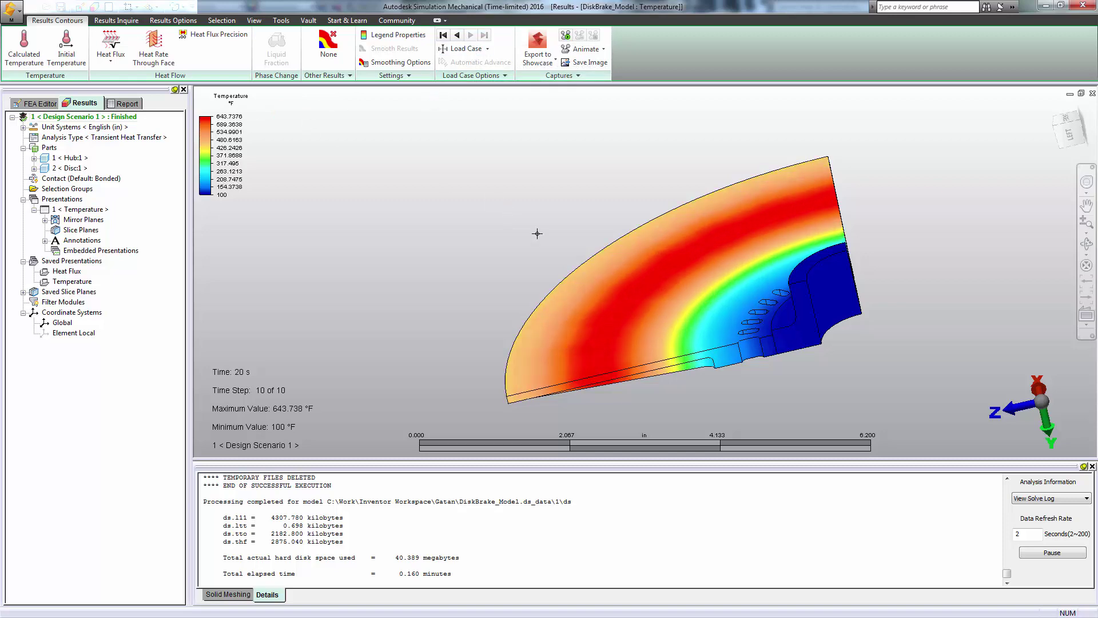
scroll(609, 256, up, 1)
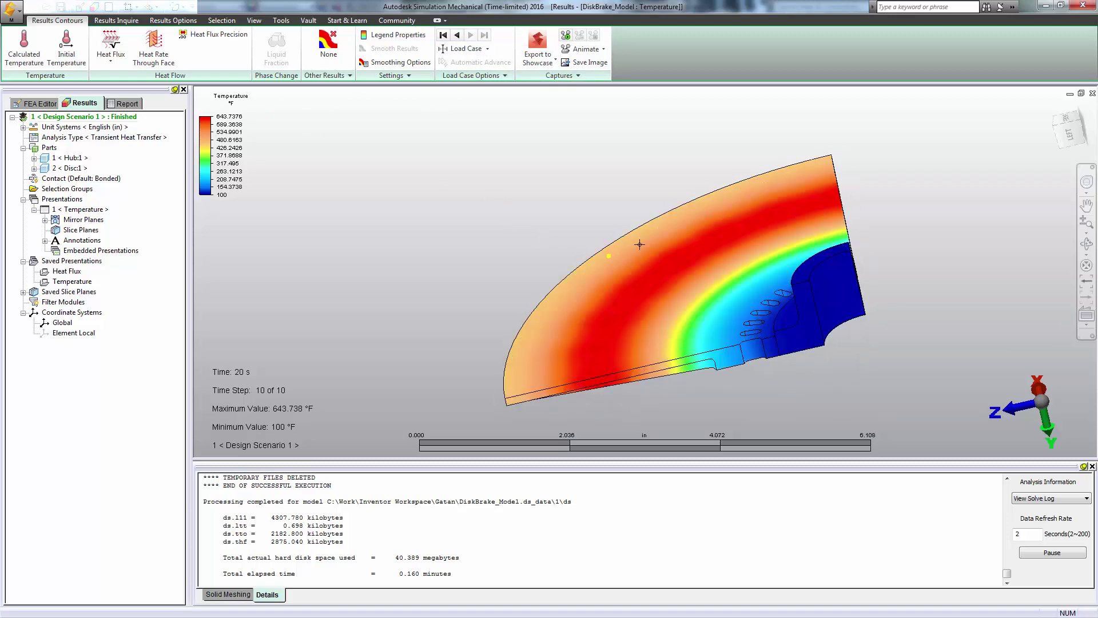
mouse_move(653, 239)
middle_down()
mouse_move(646, 274)
mouse_move(629, 254)
mouse_move(675, 251)
middle_up()
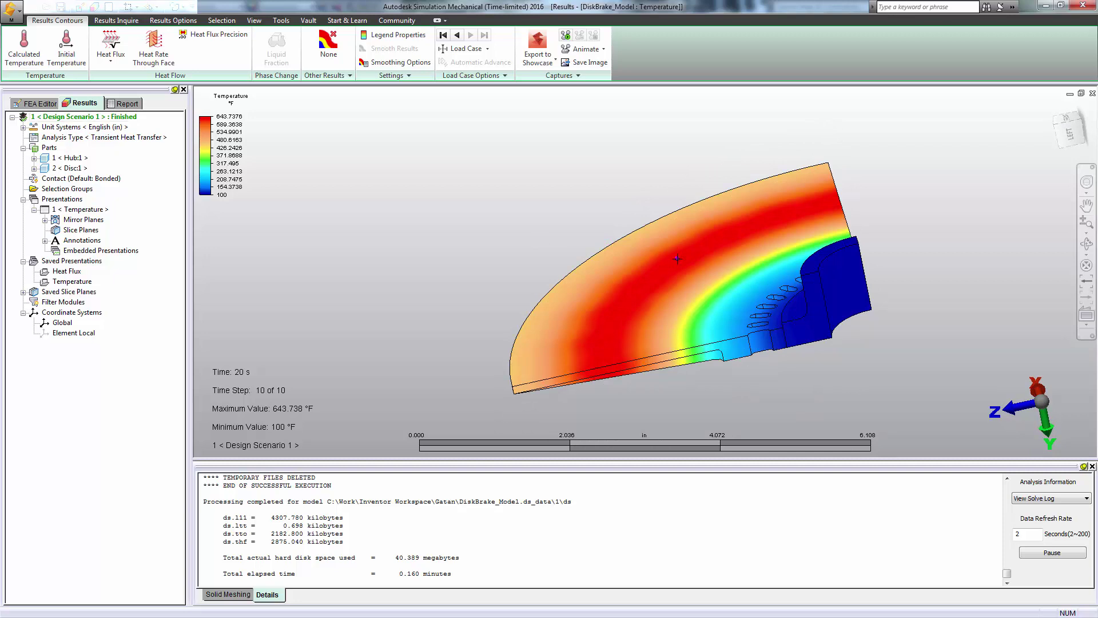
- Graph node 1816's temperature over time from the disc's result actions
right_click(677, 258)
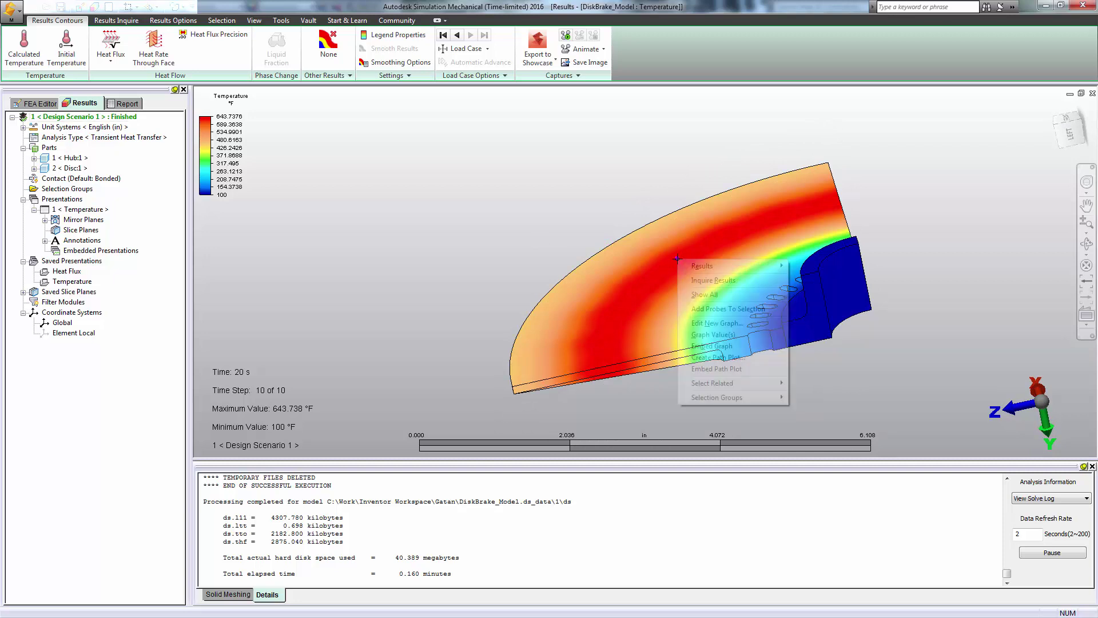
click(506, 179)
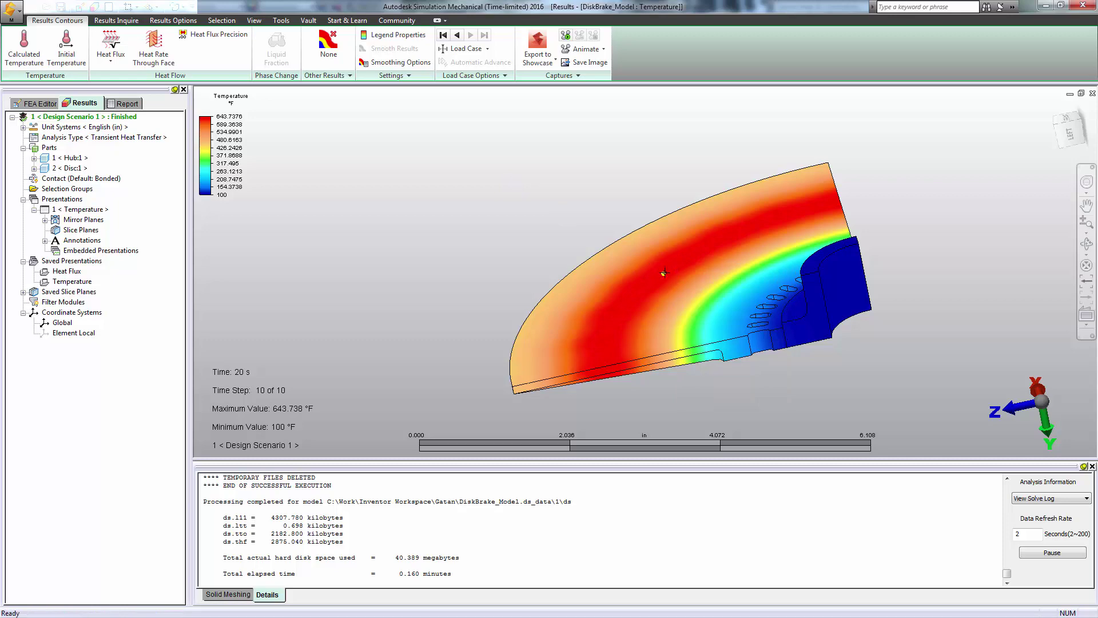
right_click(664, 273)
click(703, 344)
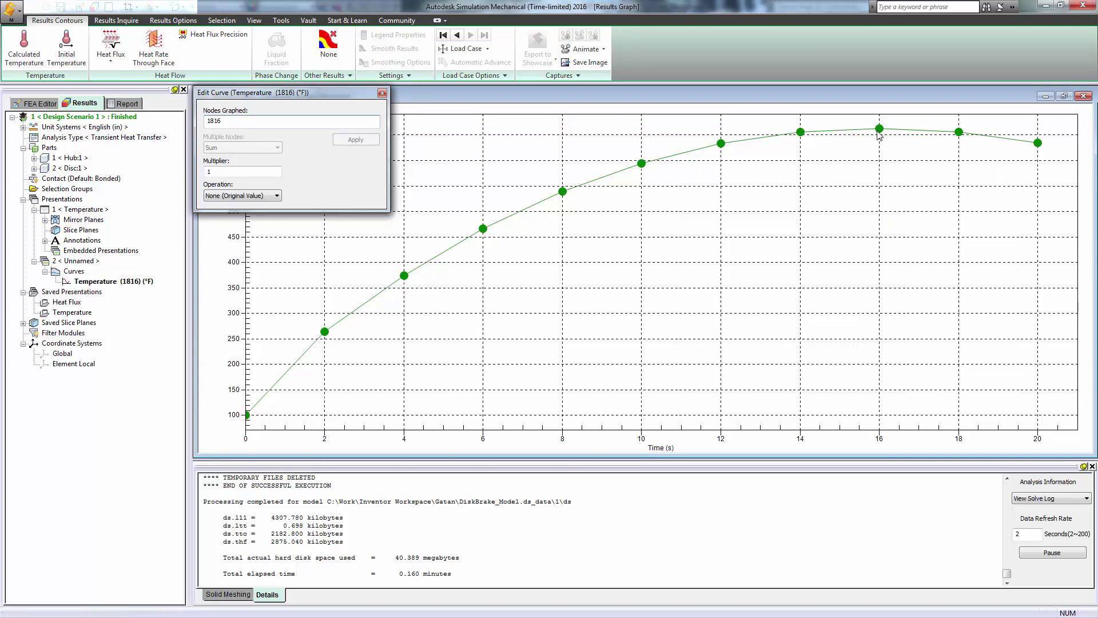
drag(270, 92, 348, 148)
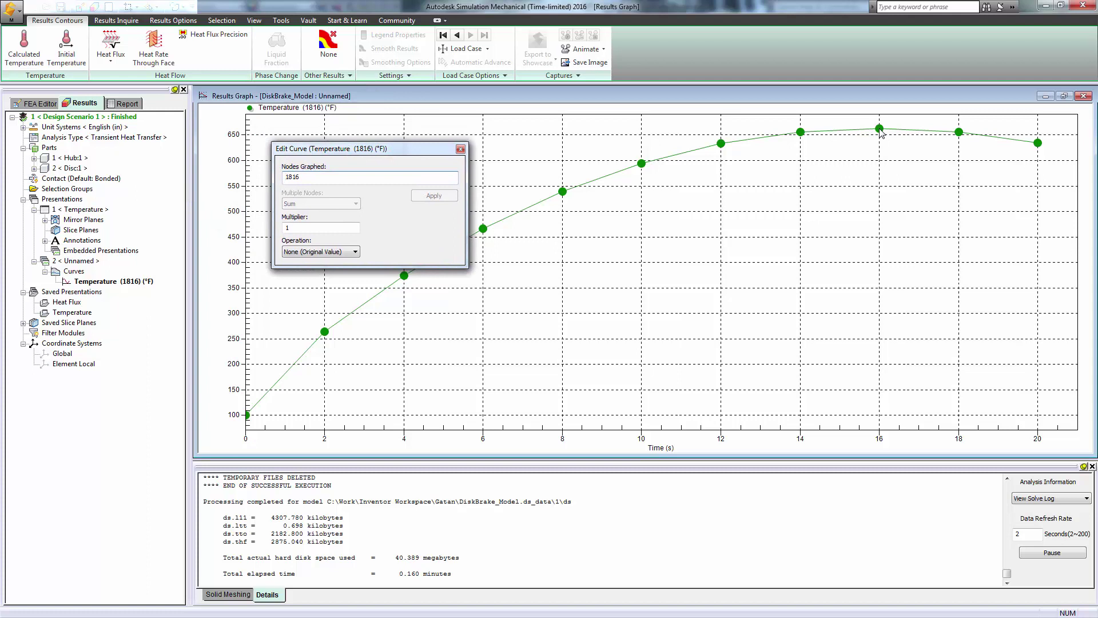
click(461, 149)
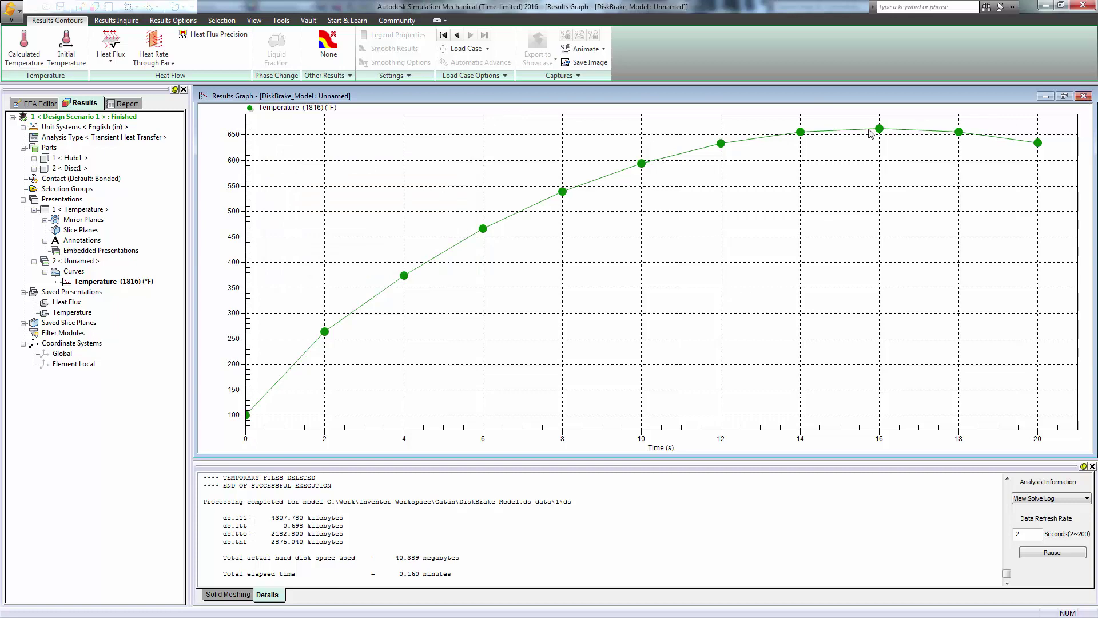
- Close the graph and step the results back to 16 s, peaking at 686.666 °F
click(1083, 95)
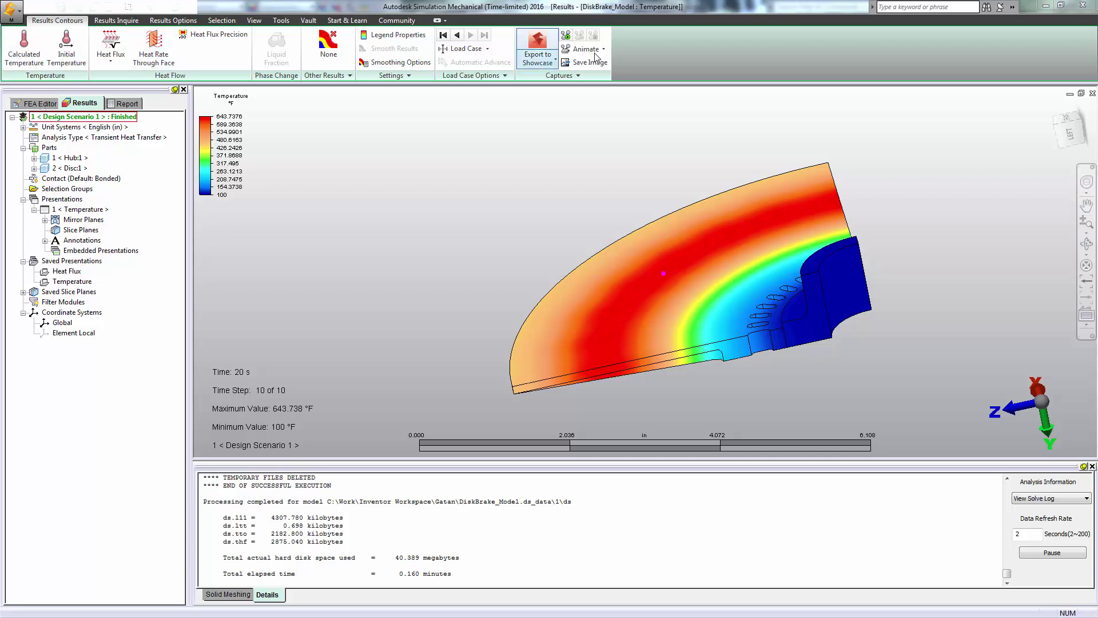
click(456, 34)
click(456, 36)
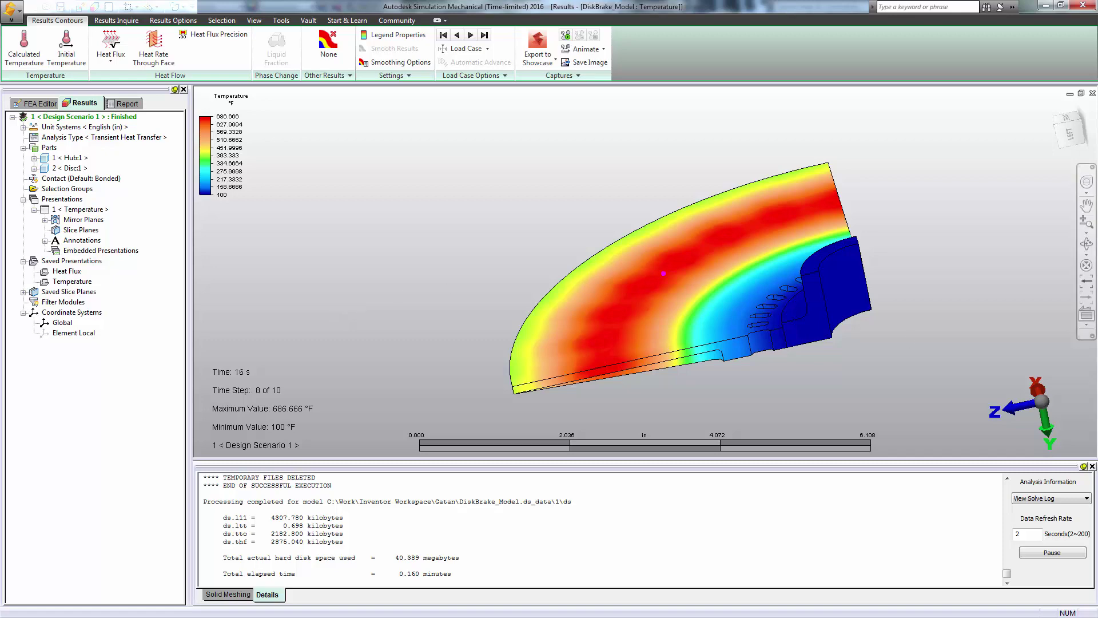
- Change the analysis type to Static Stress with Linear Material Models in a new Design Scenario 2
click(36, 104)
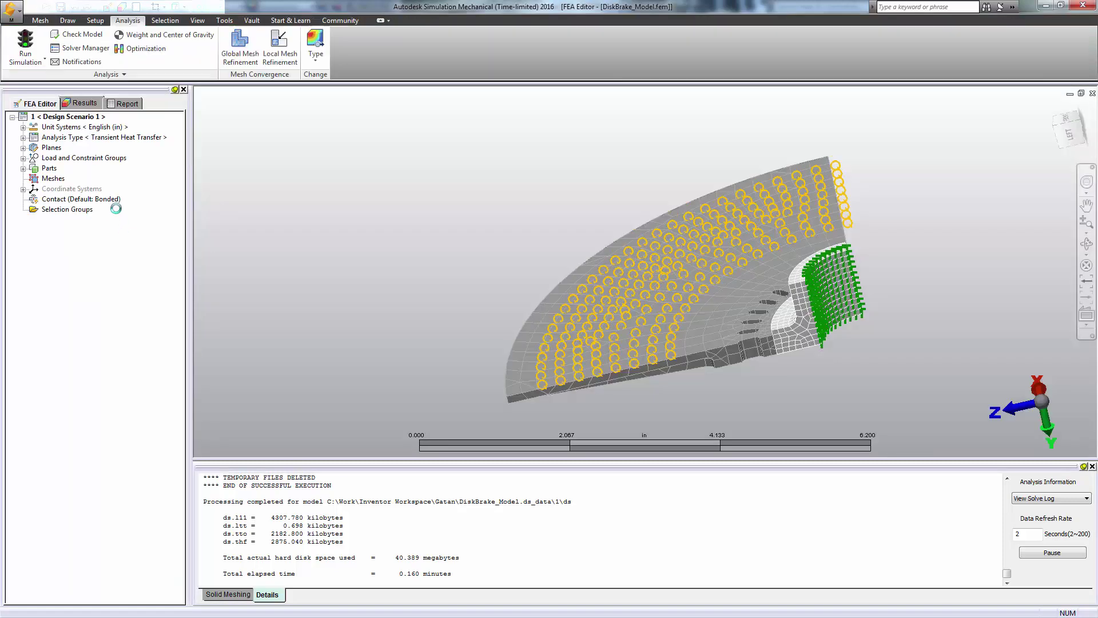
right_click(89, 137)
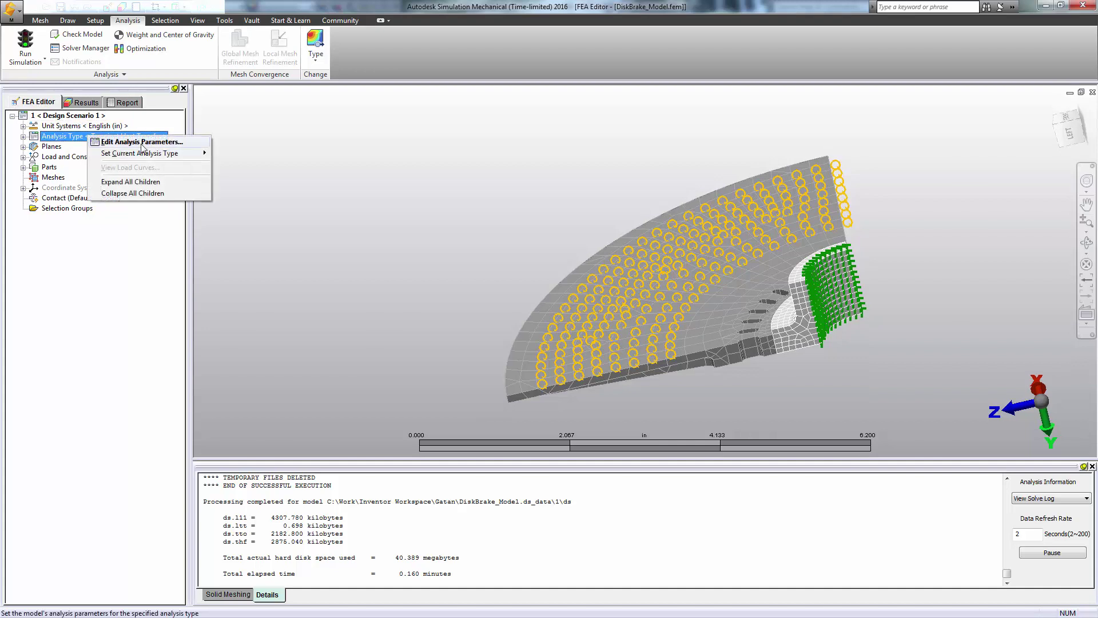
mouse_move(132, 154)
mouse_move(250, 154)
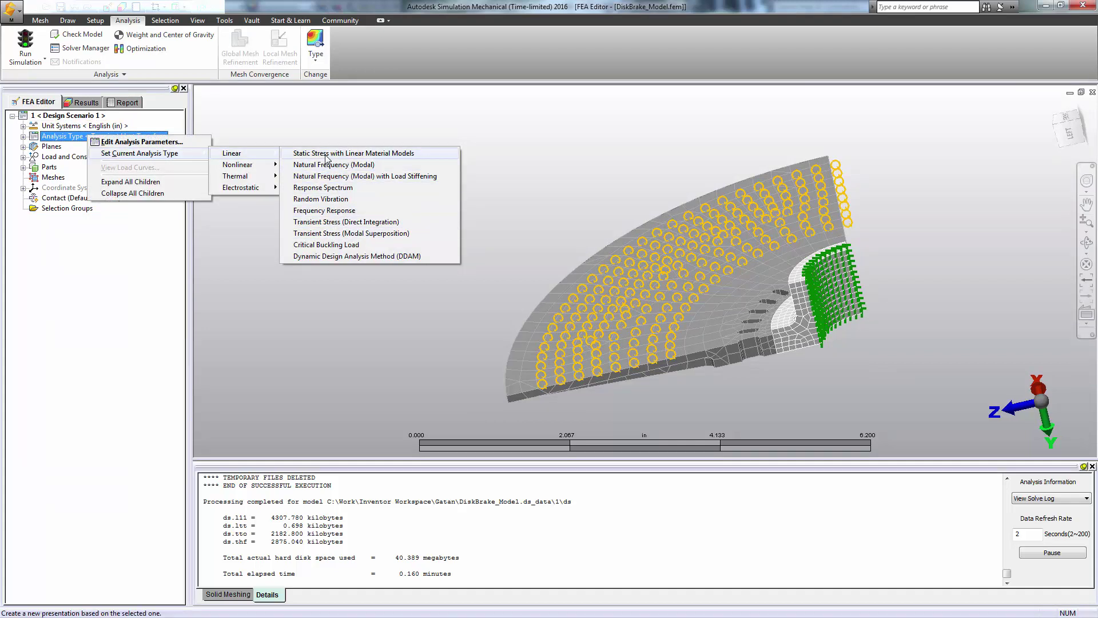
click(375, 154)
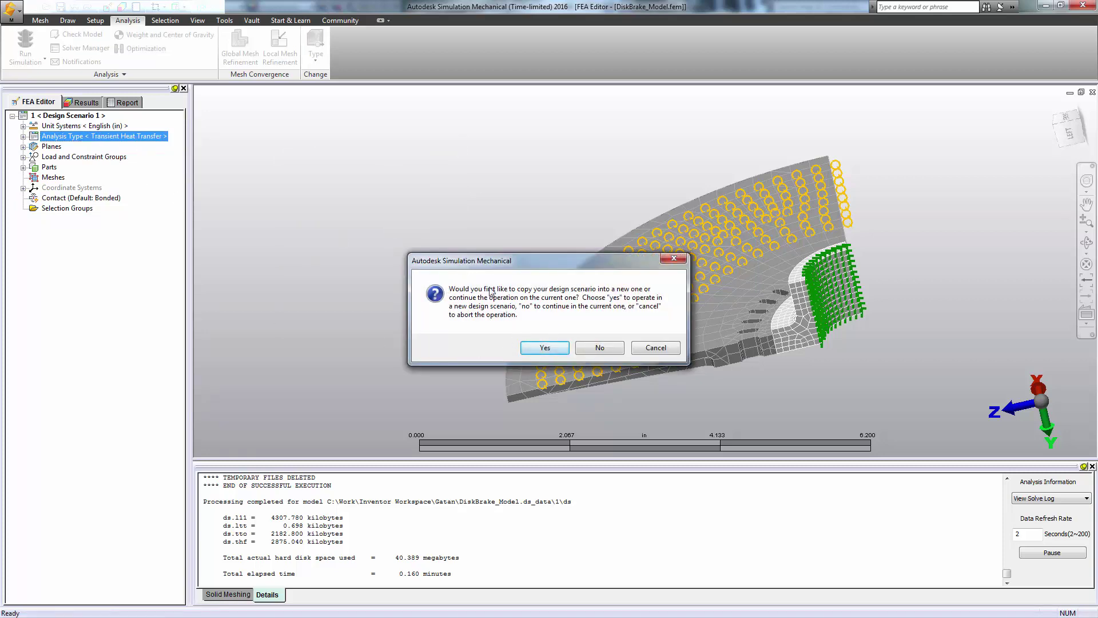
click(543, 349)
click(597, 355)
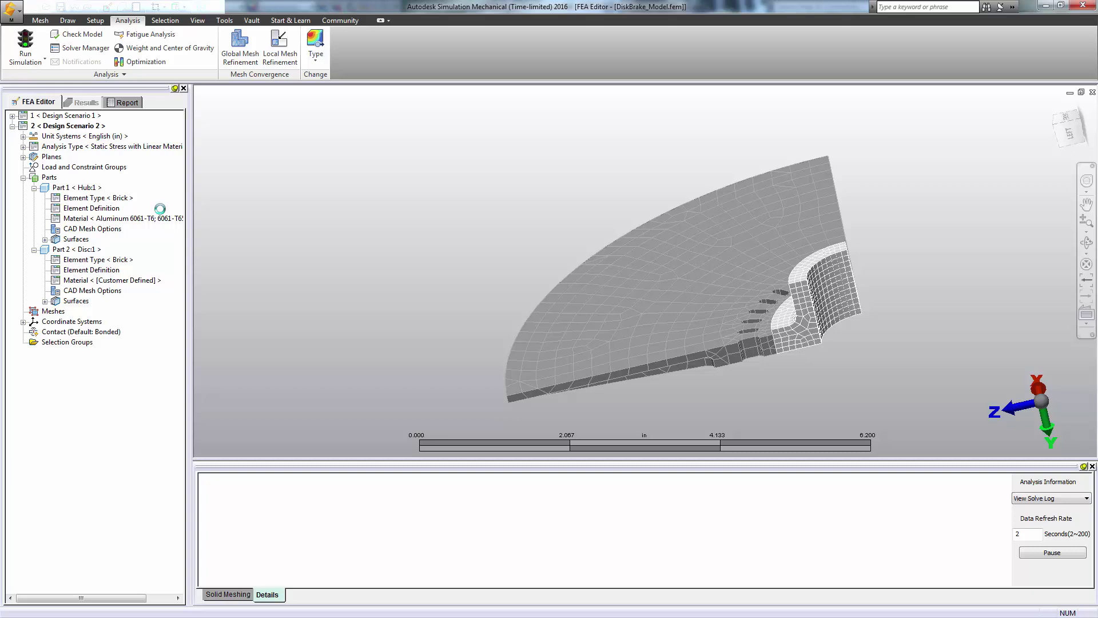
- Accept the hub's Aluminum 6061-T6; 6061-T651 and the disc's Customer Defined material unchanged
right_click(131, 220)
click(174, 225)
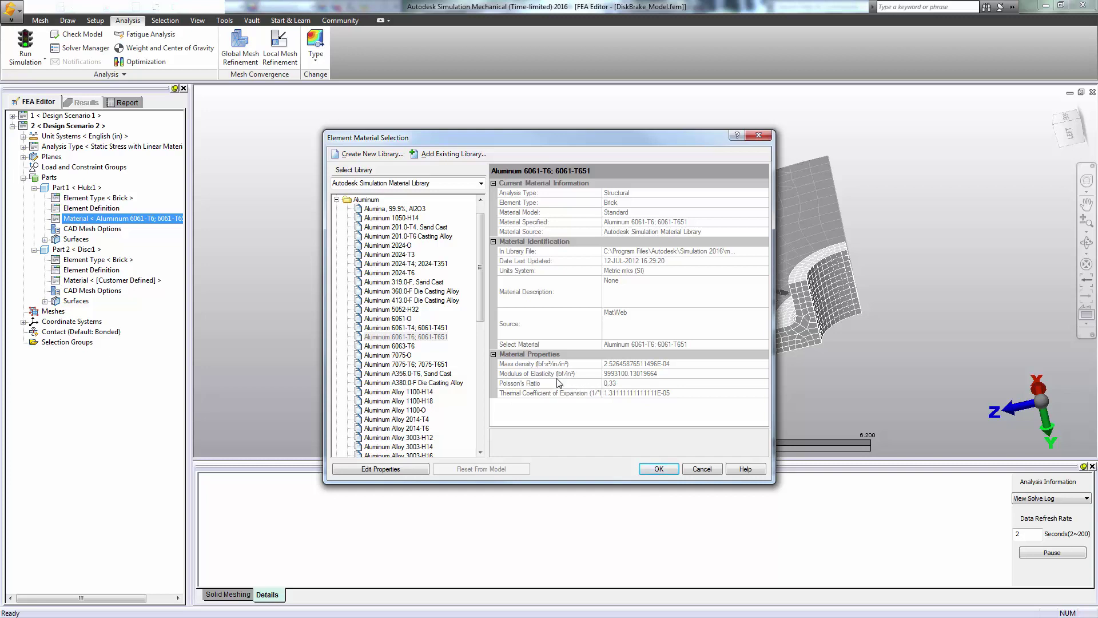
click(659, 468)
click(119, 280)
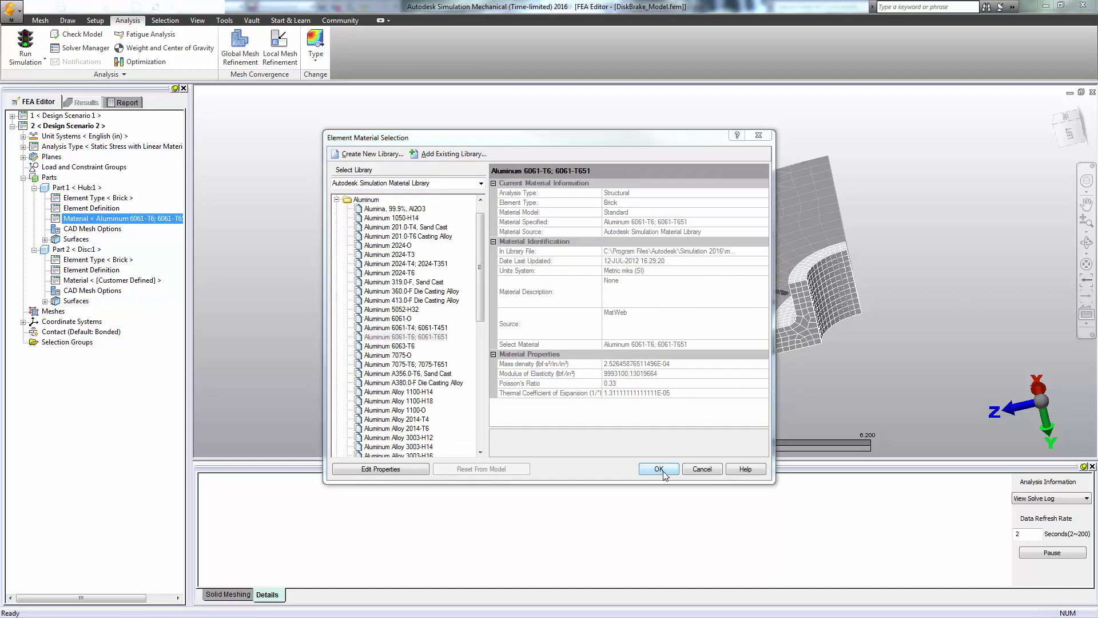
click(659, 468)
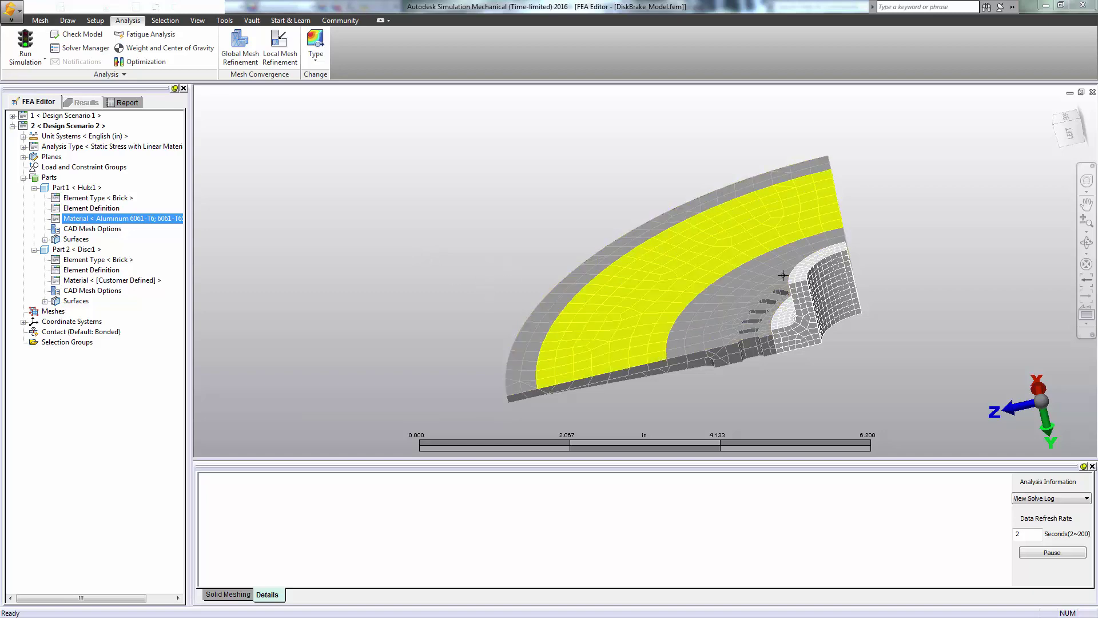
- Apply an X Symmetry constraint to the disc and hub cut surfaces
mouse_move(841, 340)
shift+middle_down()
mouse_move(722, 231)
mouse_move(735, 234)
mouse_move(755, 329)
mouse_move(752, 480)
mouse_move(701, 289)
shift+middle_up()
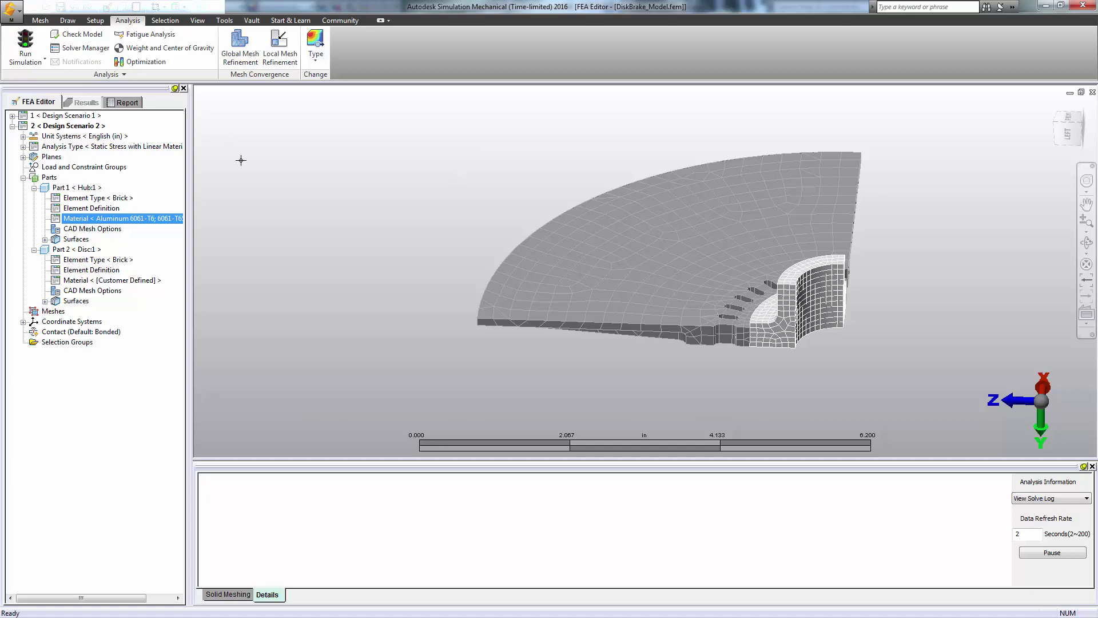
click(95, 20)
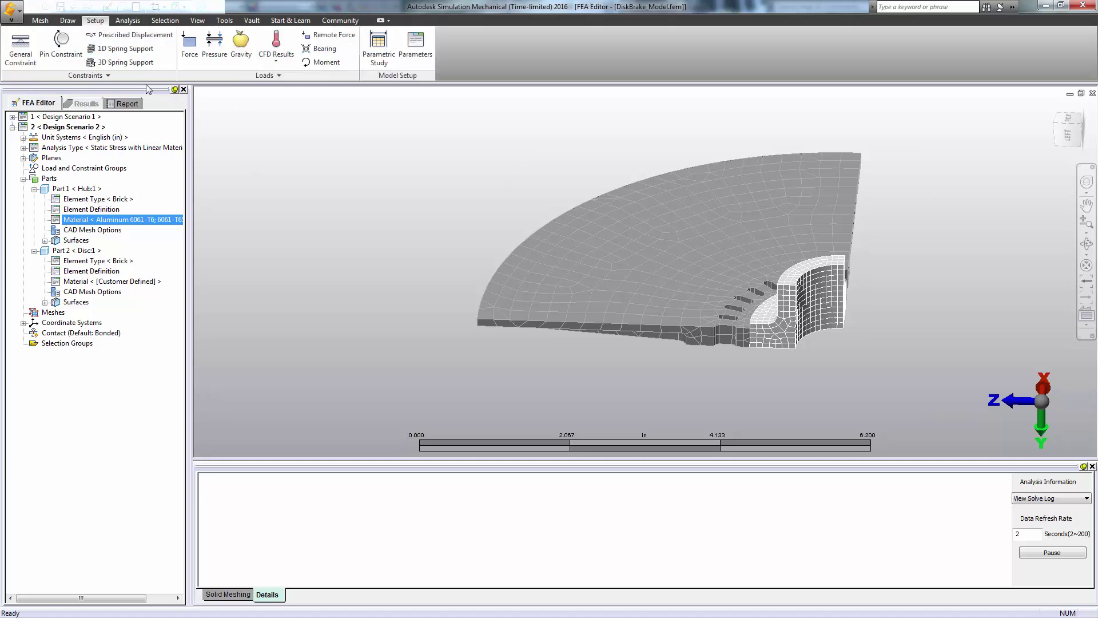
click(18, 47)
click(699, 338)
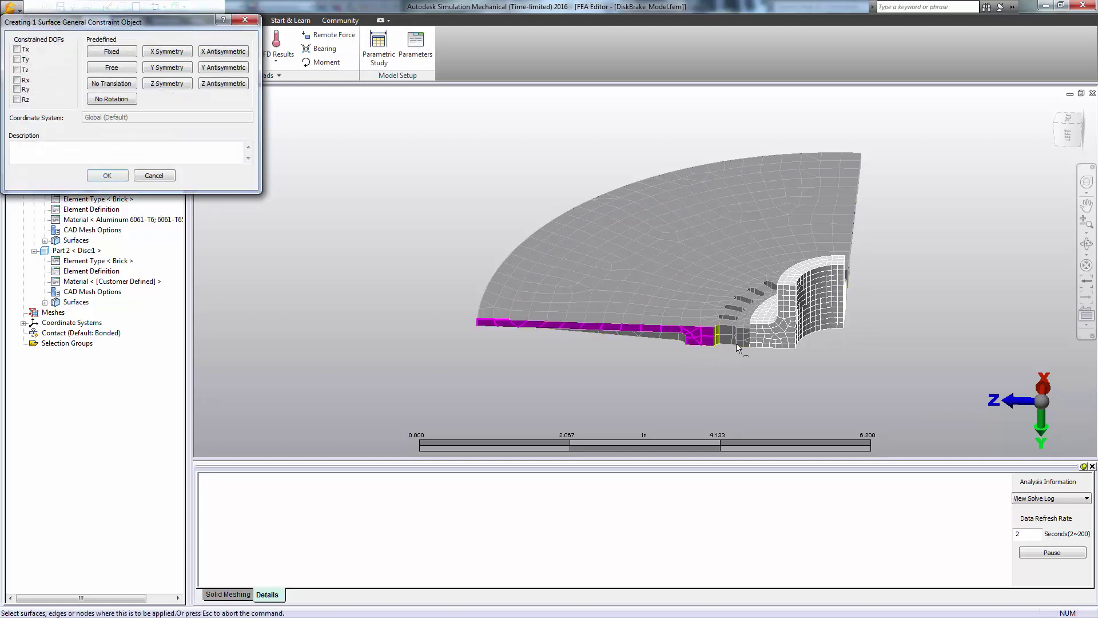
ctrl+click(763, 334)
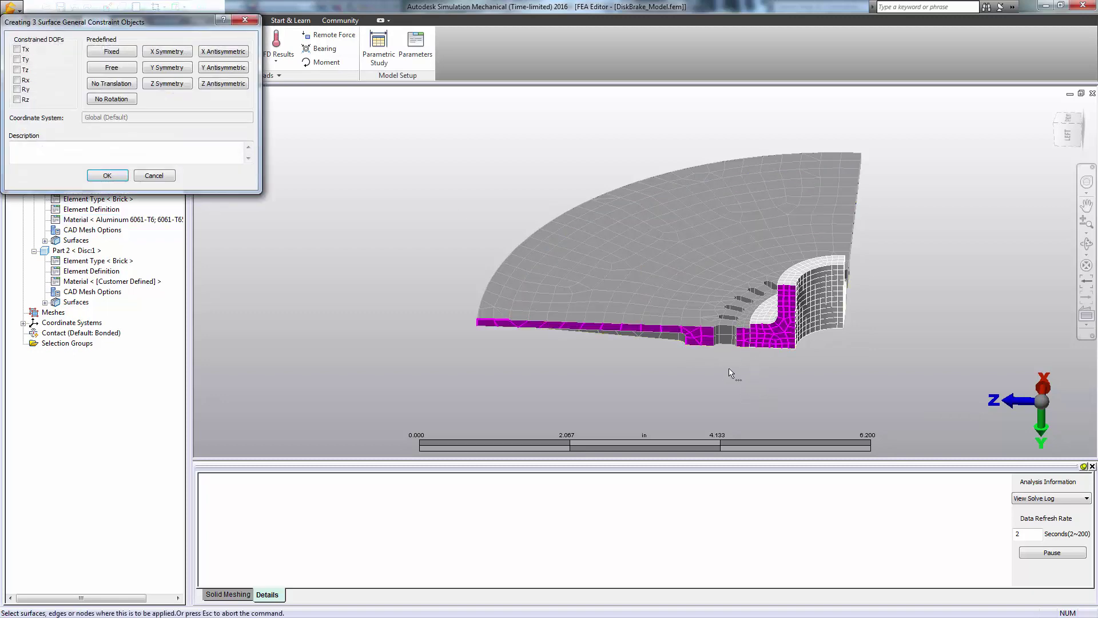
mouse_move(734, 376)
shift+middle_down()
mouse_move(656, 350)
mouse_move(663, 343)
shift+middle_up()
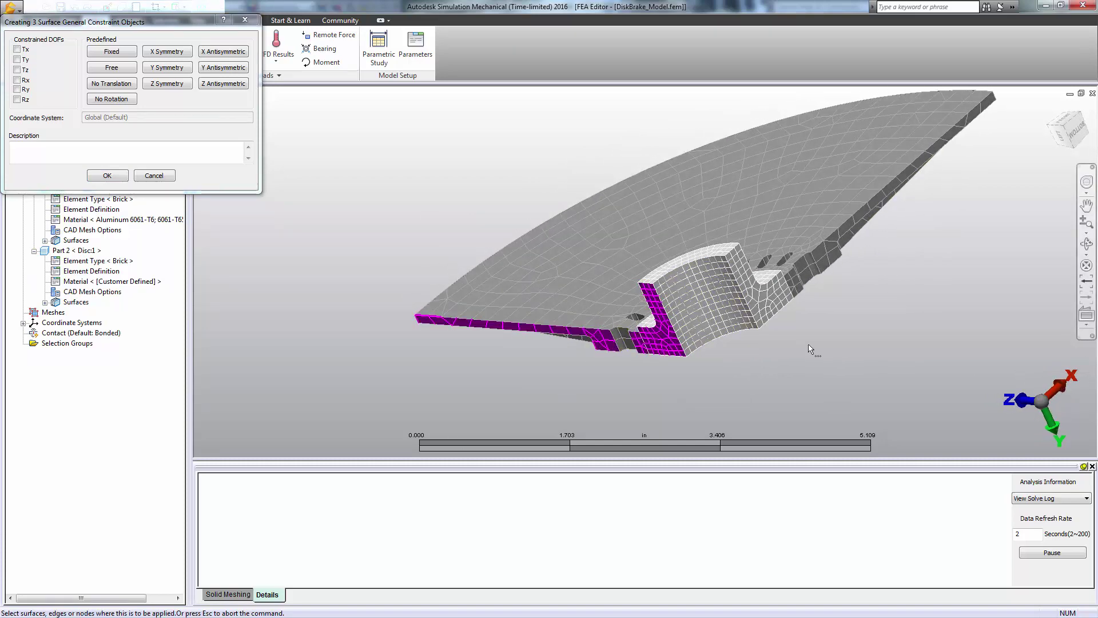
click(175, 53)
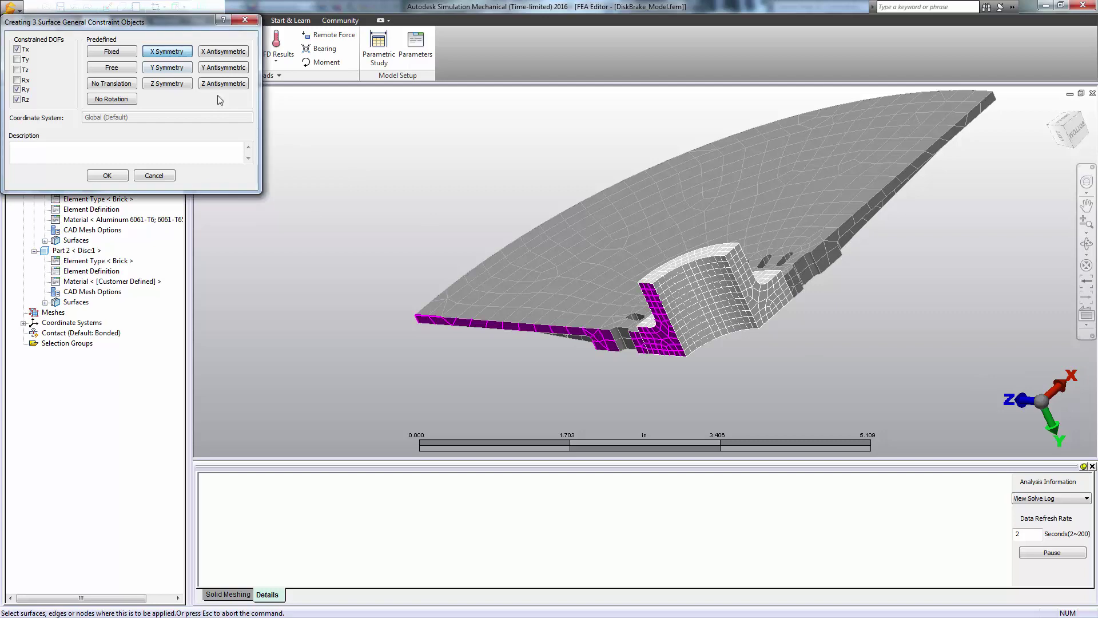
click(107, 176)
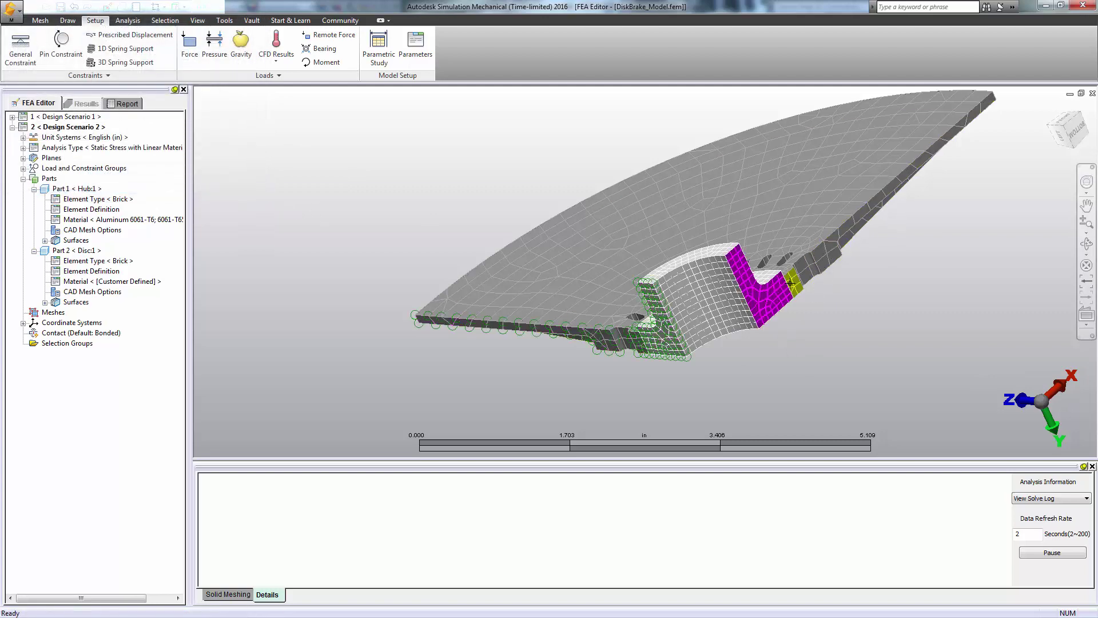
- Apply a Z Symmetry constraint to the disc's long outer cut surface
ctrl+click(829, 255)
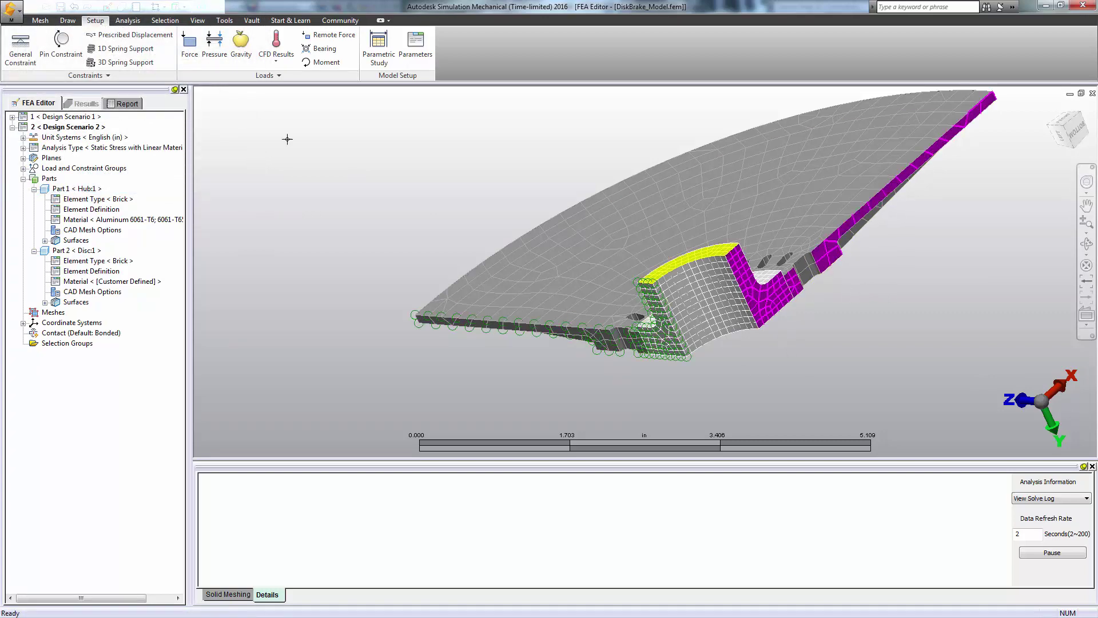
click(20, 46)
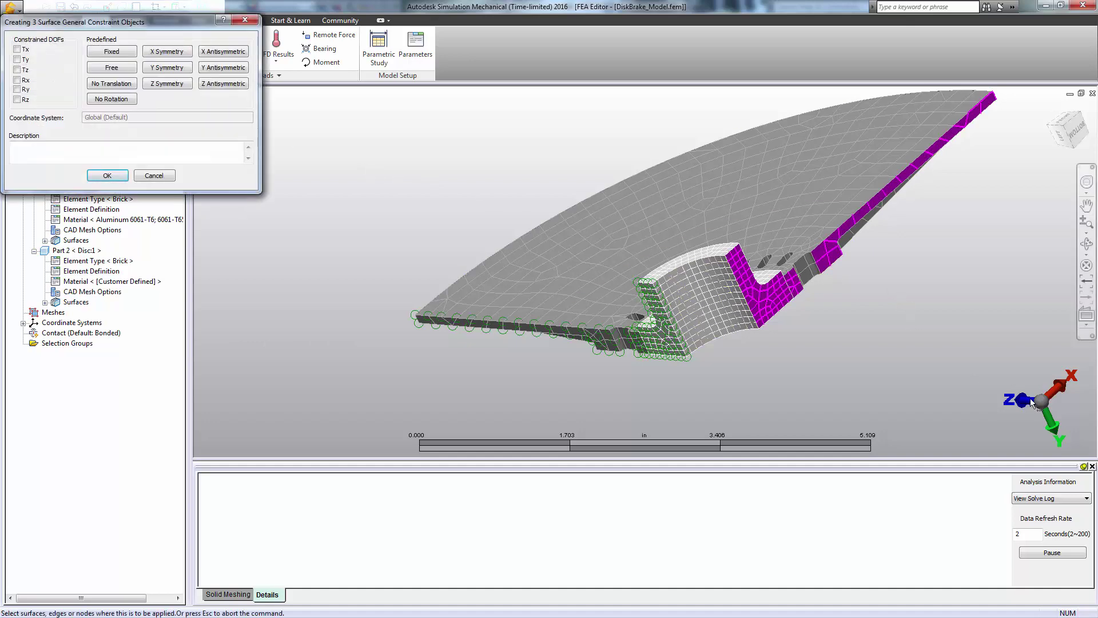
click(167, 83)
click(107, 175)
scroll(761, 312, up, 2)
scroll(761, 312, down, 2)
- Apply a Y Symmetry surface constraint to the disc's and hub's bottom faces
middle_drag(761, 312, 731, 360)
drag(716, 459, 716, 545)
middle_drag(796, 289, 686, 214)
click(688, 230)
ctrl+click(672, 167)
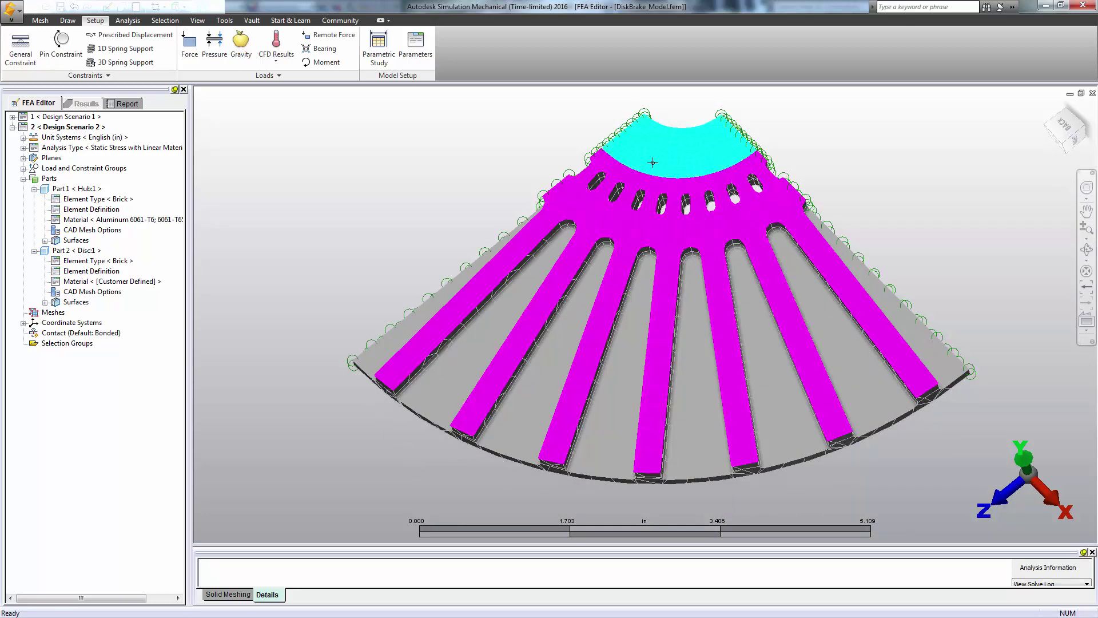
right_click(433, 178)
mouse_move(537, 237)
click(618, 238)
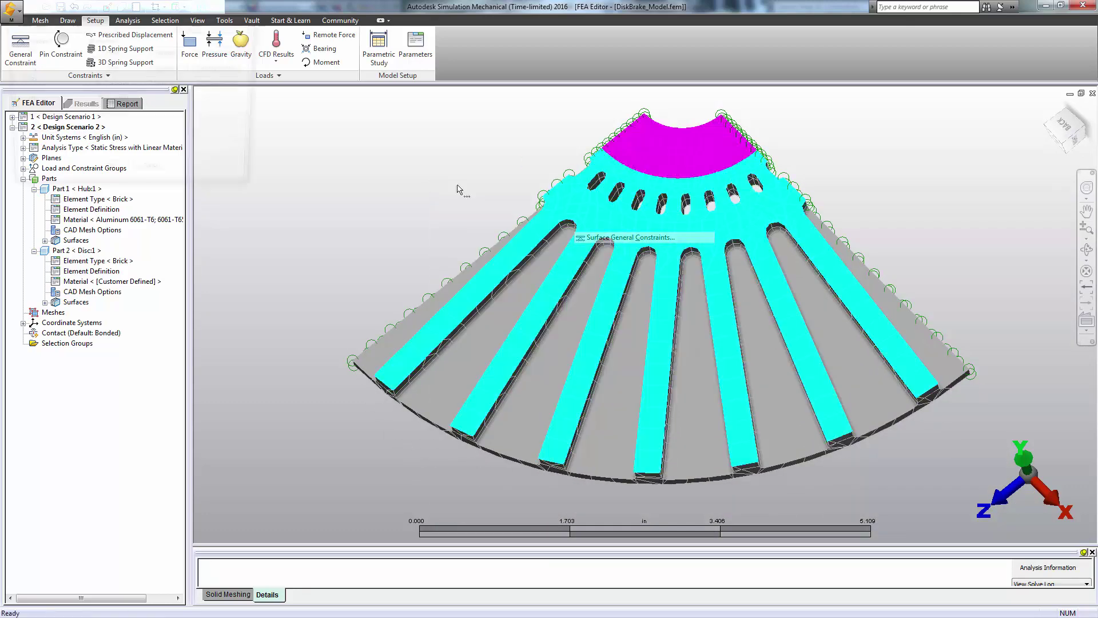
click(167, 68)
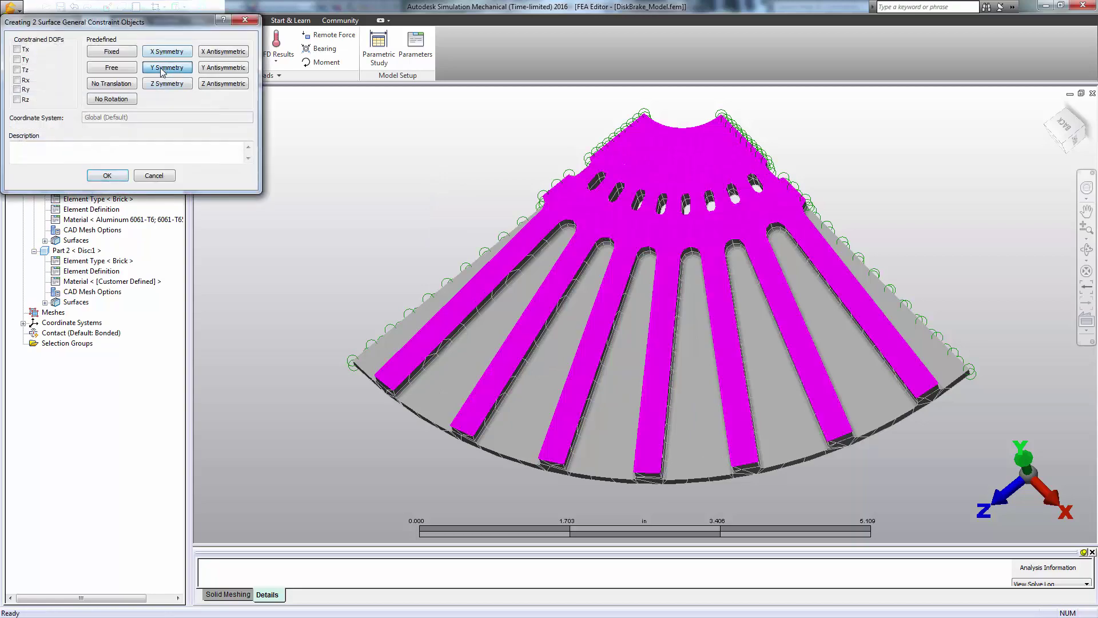
click(107, 176)
scroll(655, 320, down, 3)
shift+middle_drag(657, 336, 811, 325)
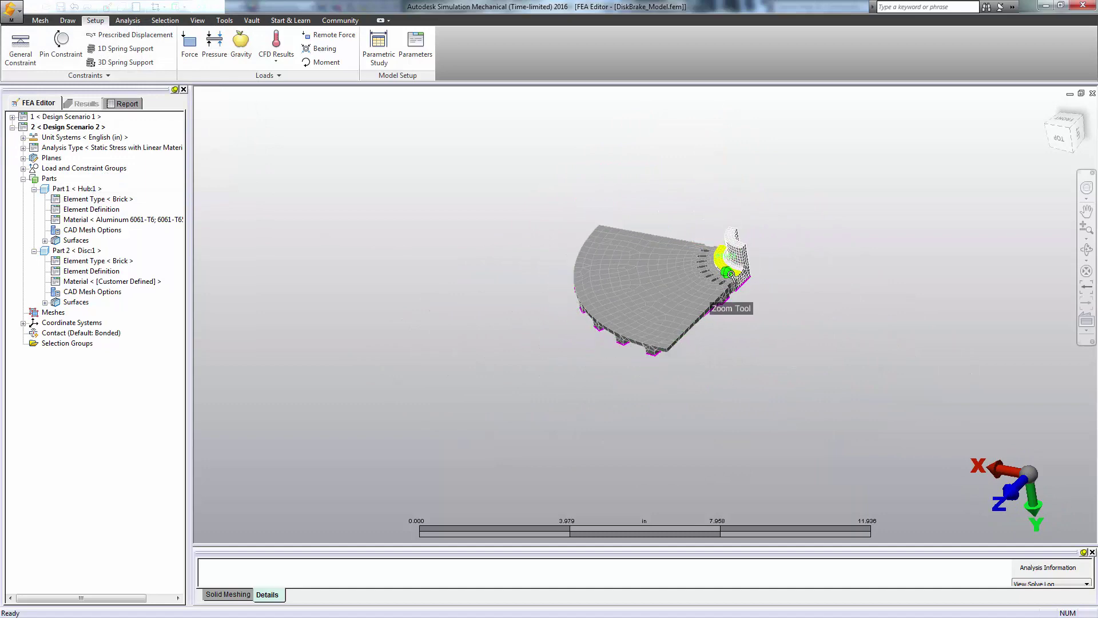
scroll(709, 267, up, 2)
scroll(708, 267, up, 5)
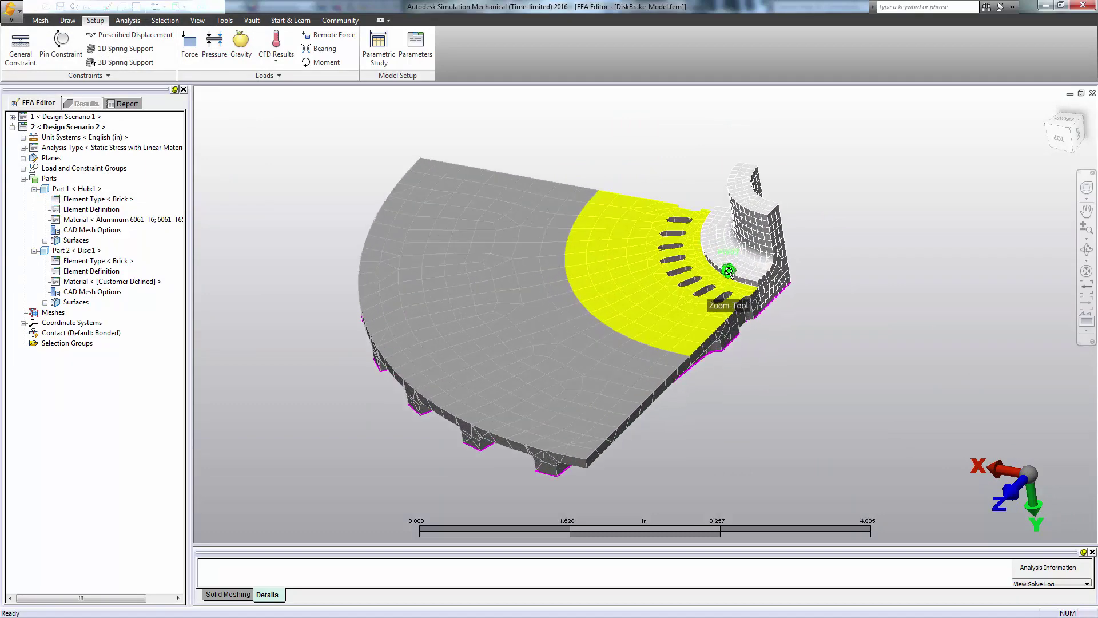
click(55, 333)
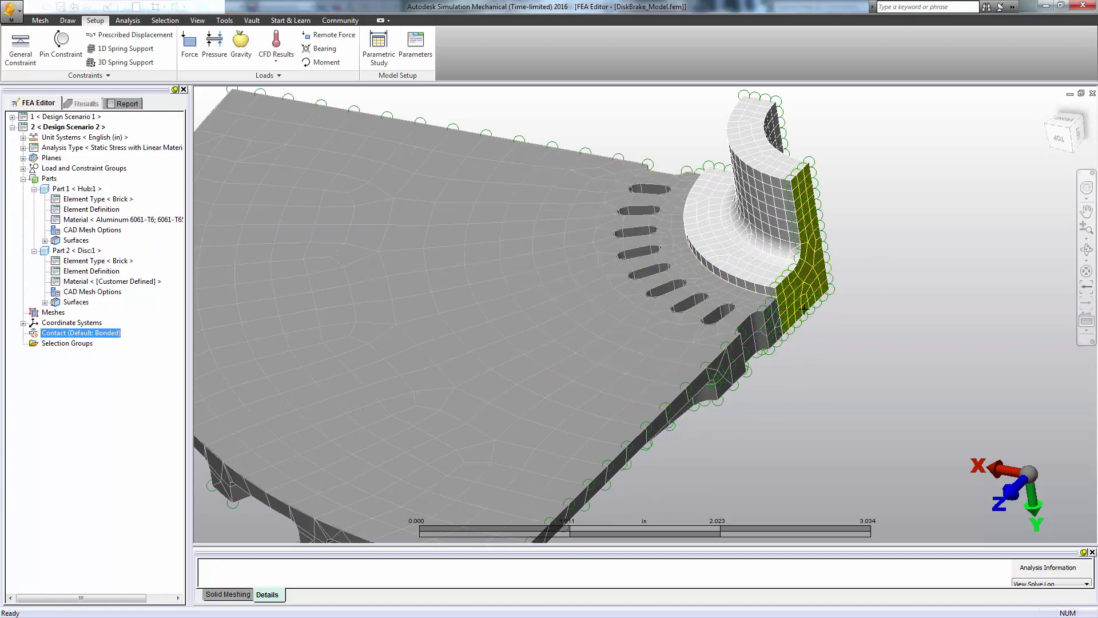
click(841, 334)
scroll(800, 312, up, 3)
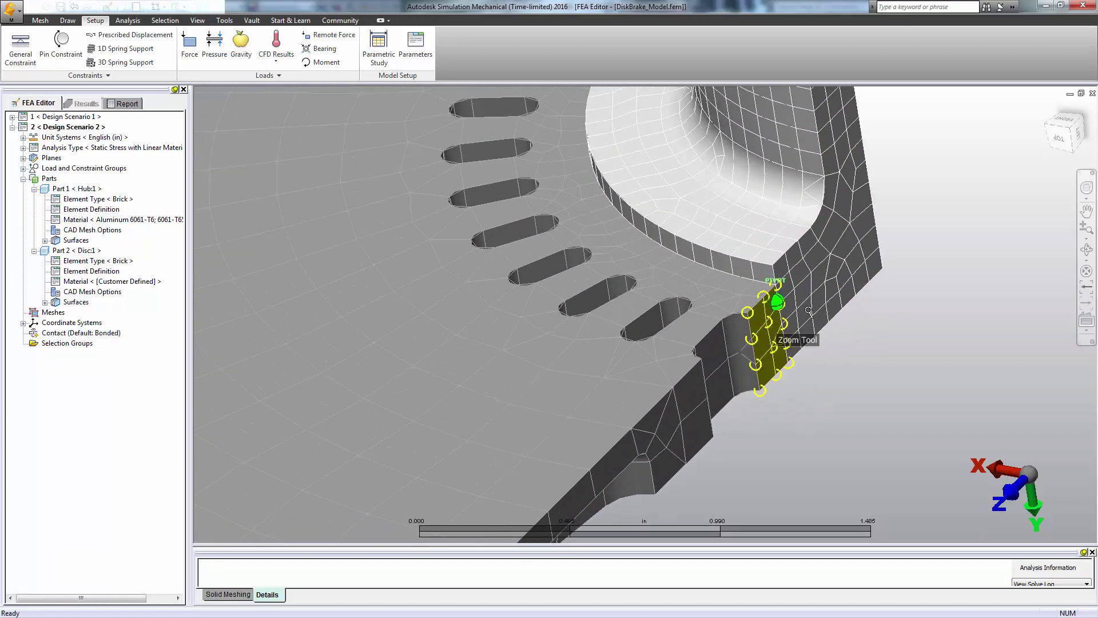
scroll(795, 317, up, 2)
shift+middle_drag(780, 299, 727, 271)
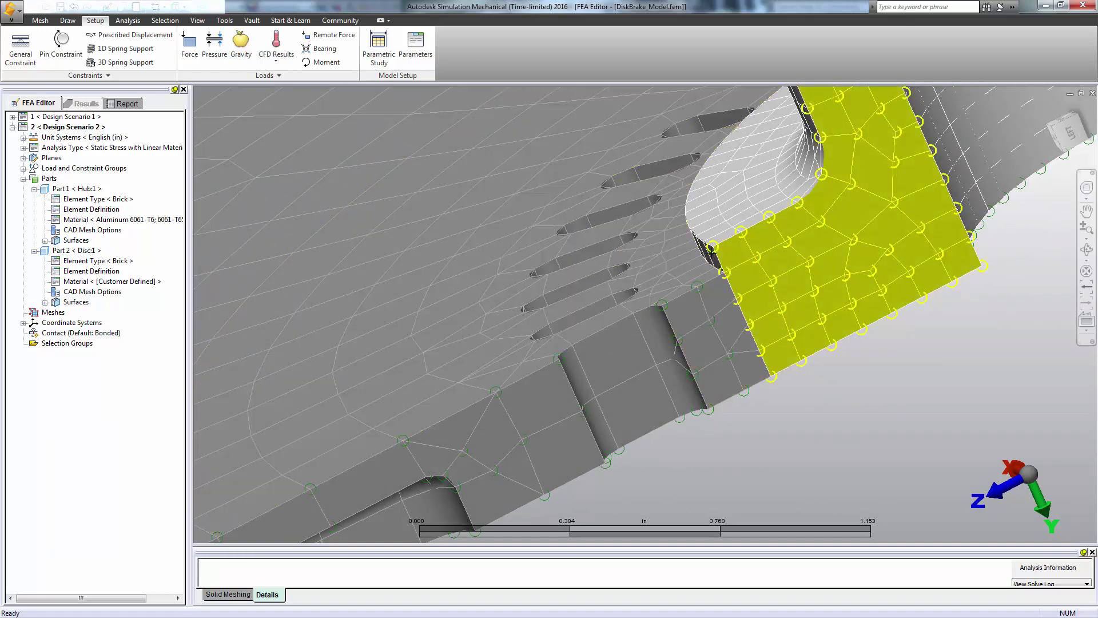
click(89, 334)
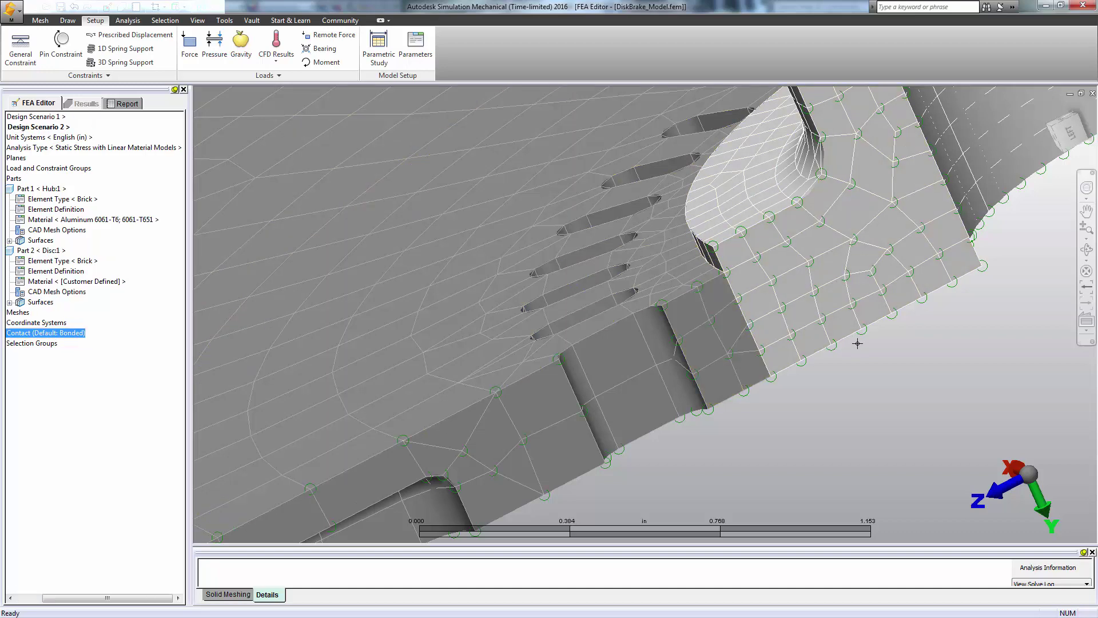
click(788, 382)
scroll(788, 382, down, 8)
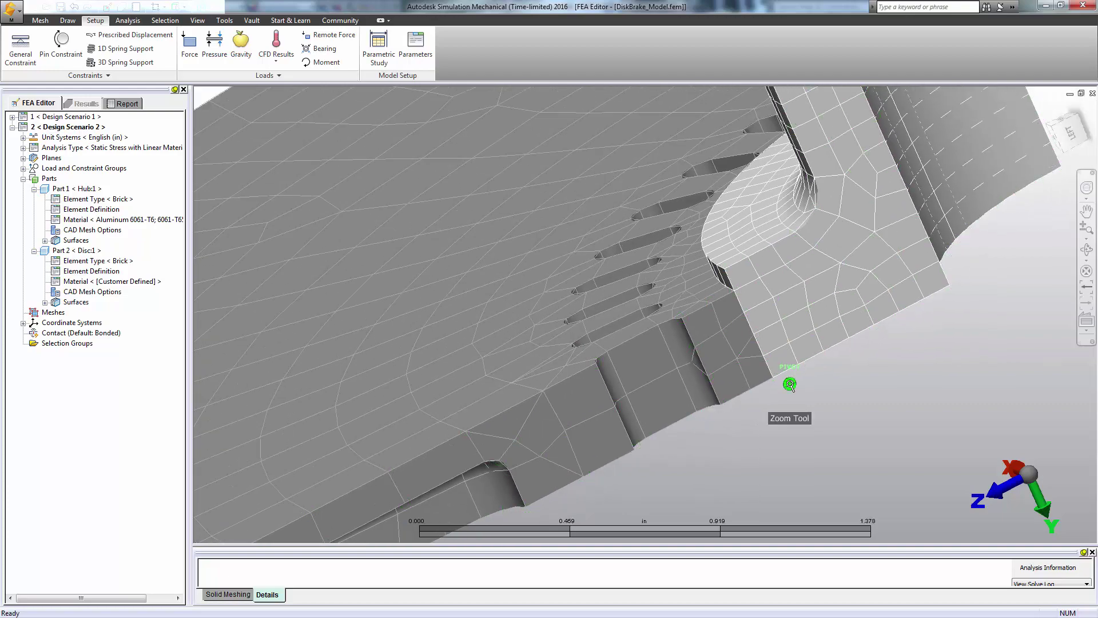
- Set the Thermal load multiplier to 1 in the analysis parameters
click(416, 49)
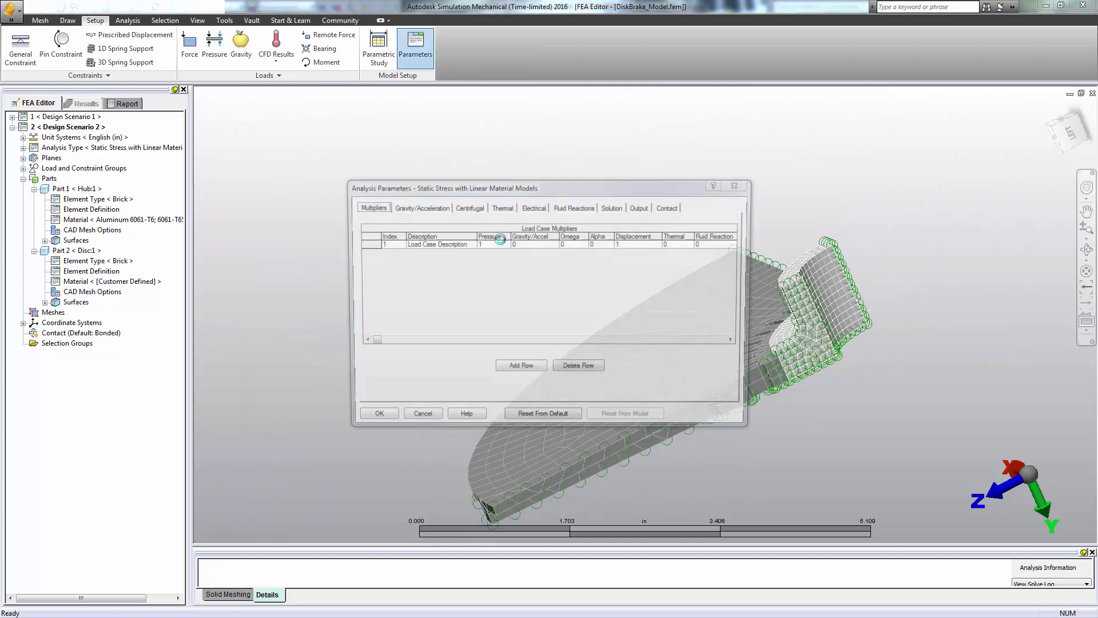
drag(571, 187, 480, 146)
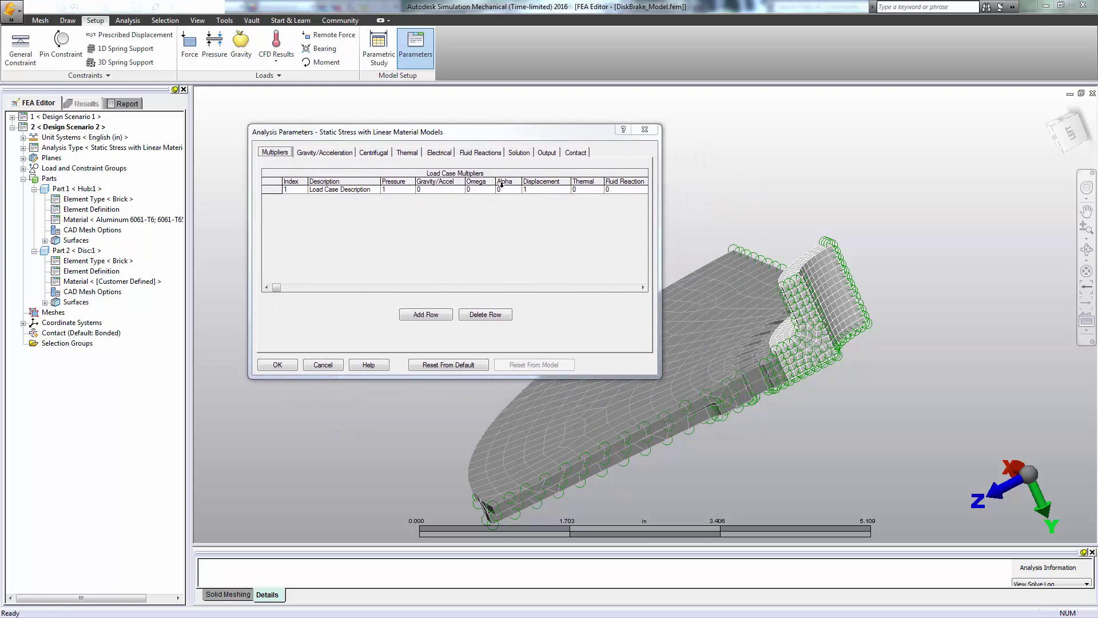
click(589, 190)
text(1)
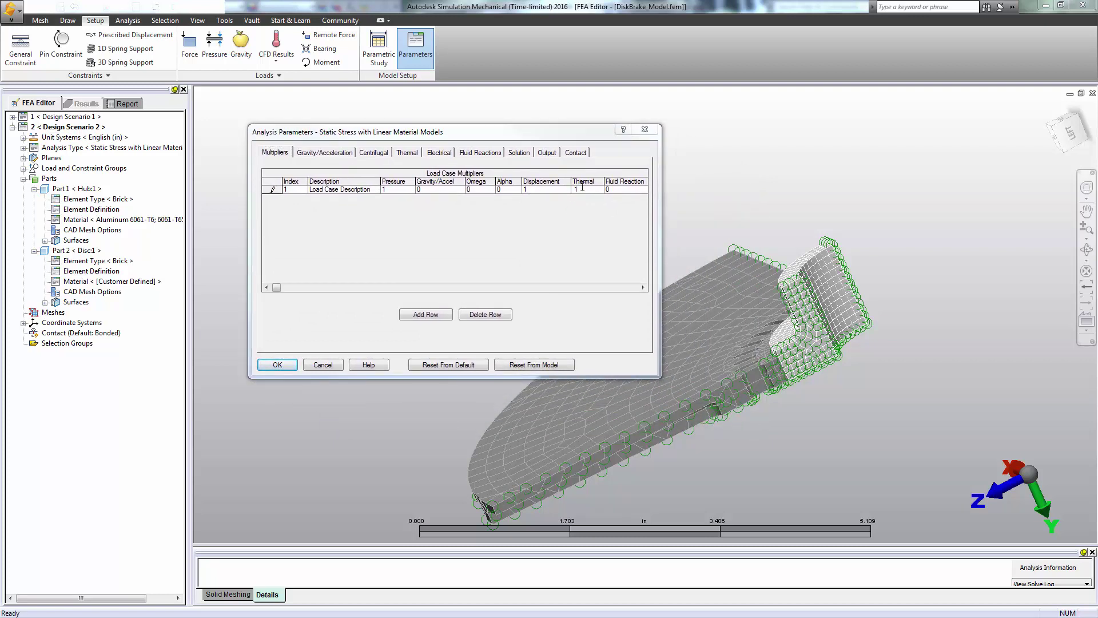
- Take temperatures from Another Design Scenario at 16s (step 8) with a 100 °F default
click(408, 153)
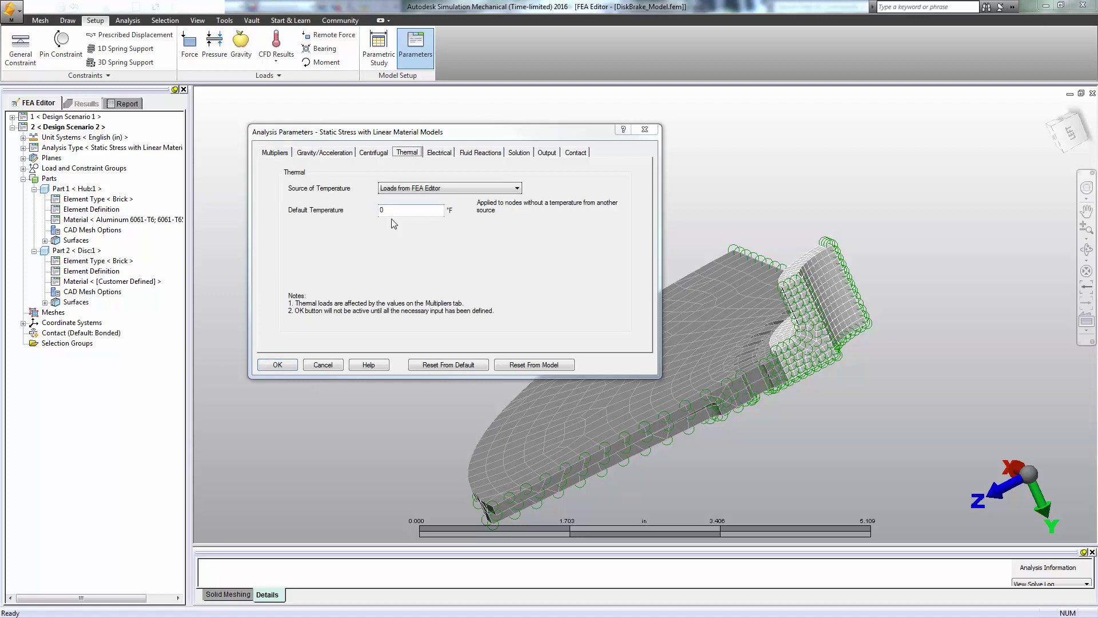
click(426, 189)
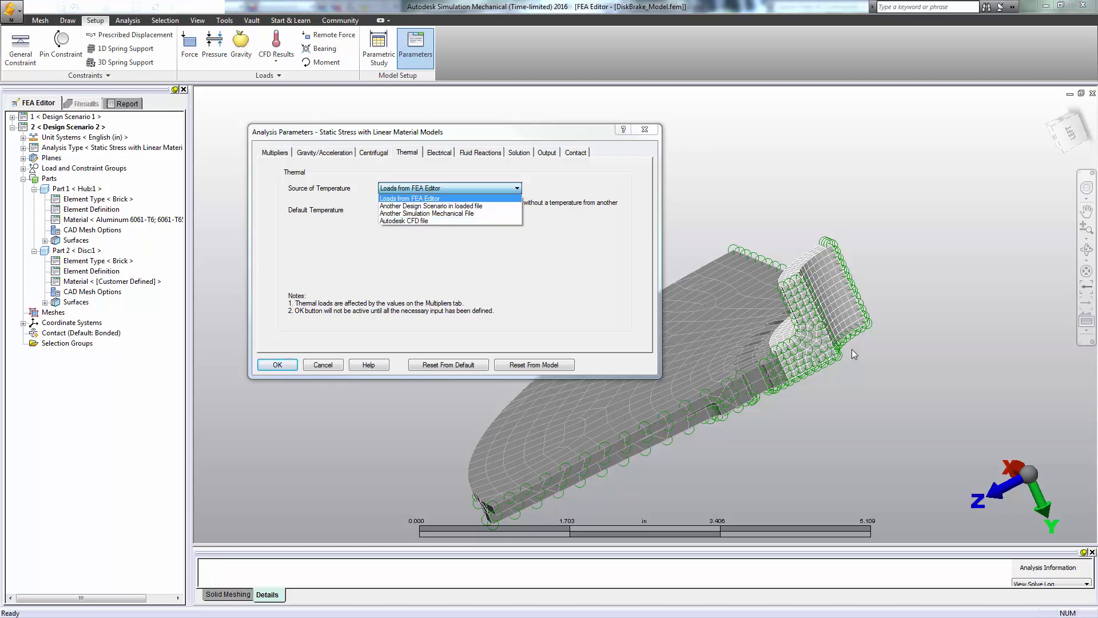
click(440, 207)
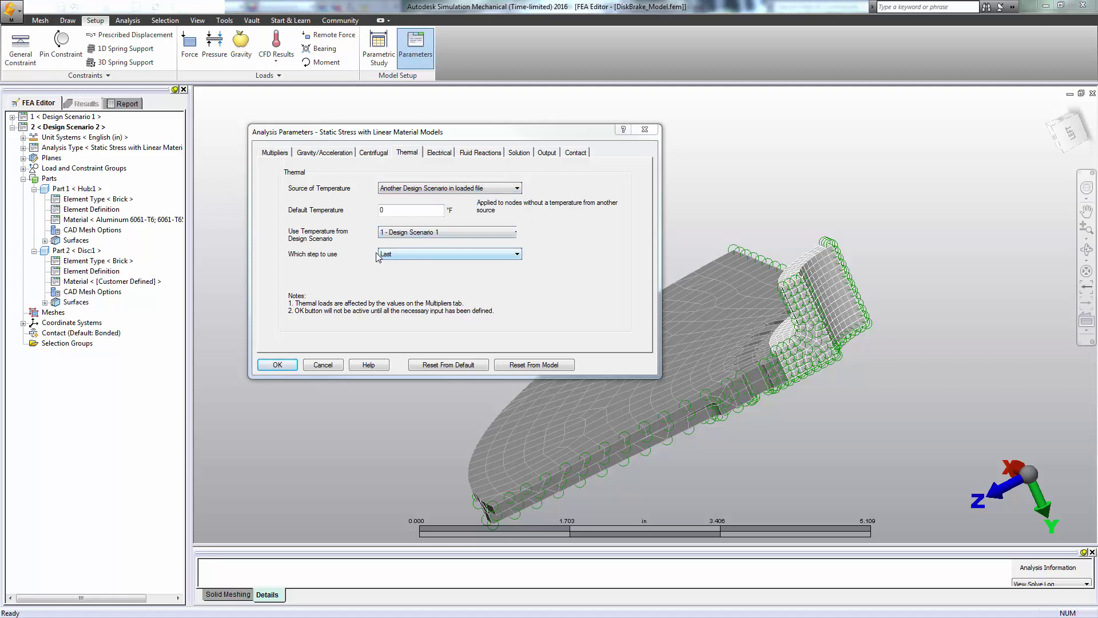
click(413, 258)
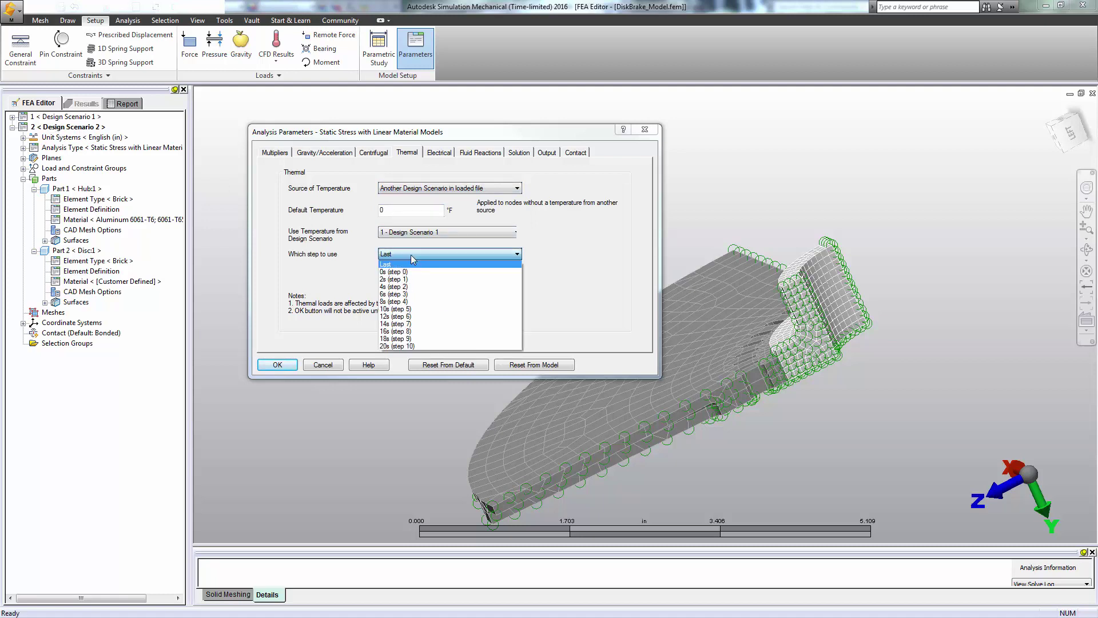
click(410, 335)
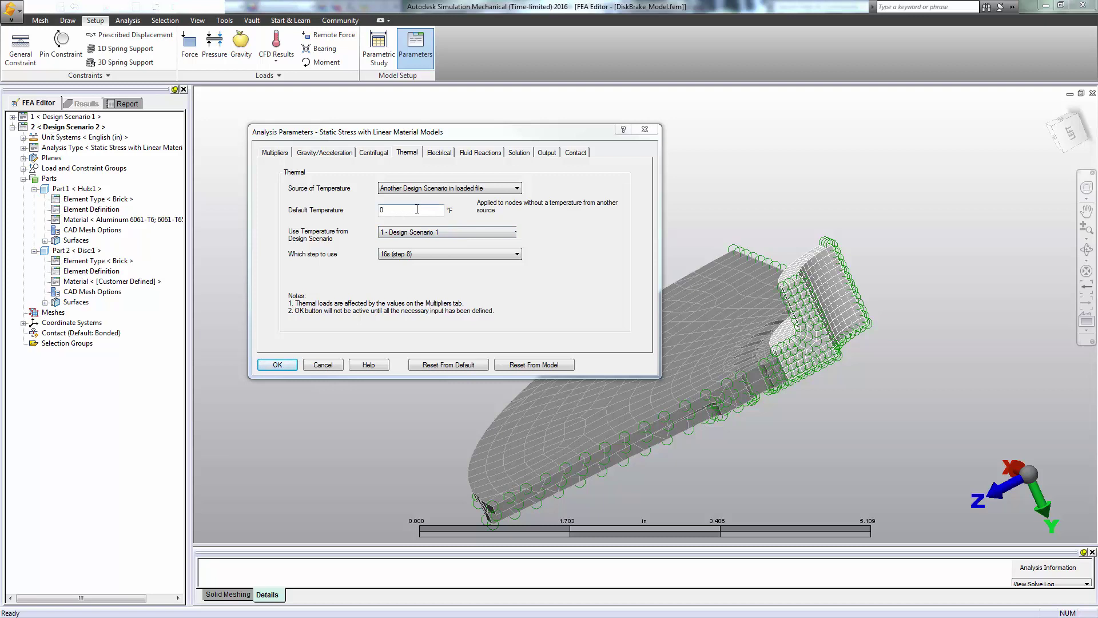
drag(417, 210, 300, 212)
click(275, 364)
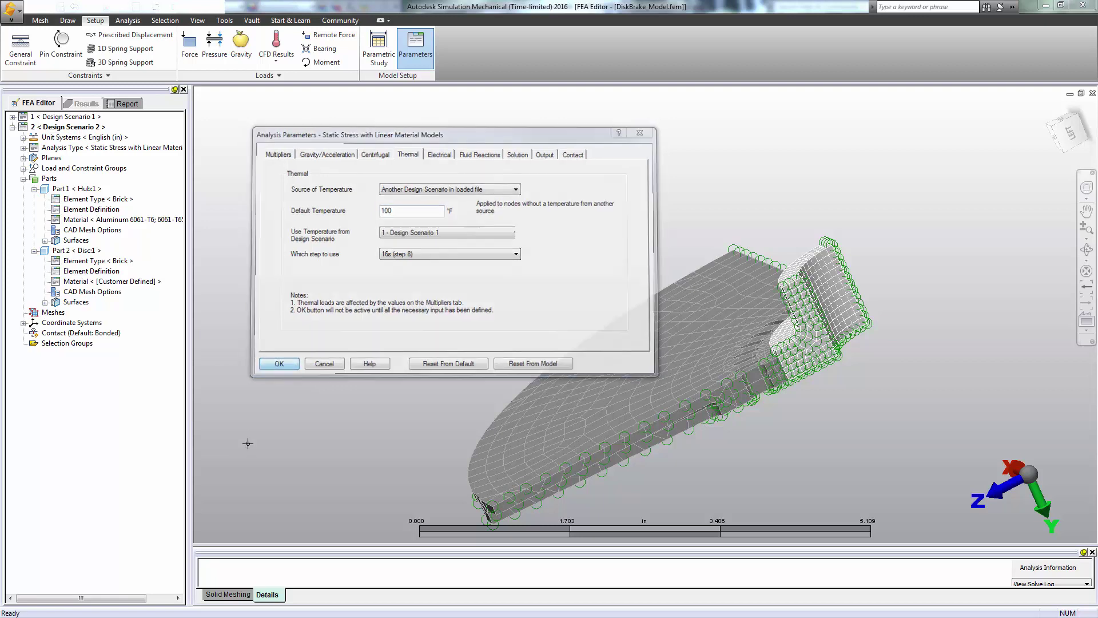
click(89, 210)
- Give both Part 1 and Part 2 brick element definitions an 80 °F stress-free reference temperature
click(88, 273)
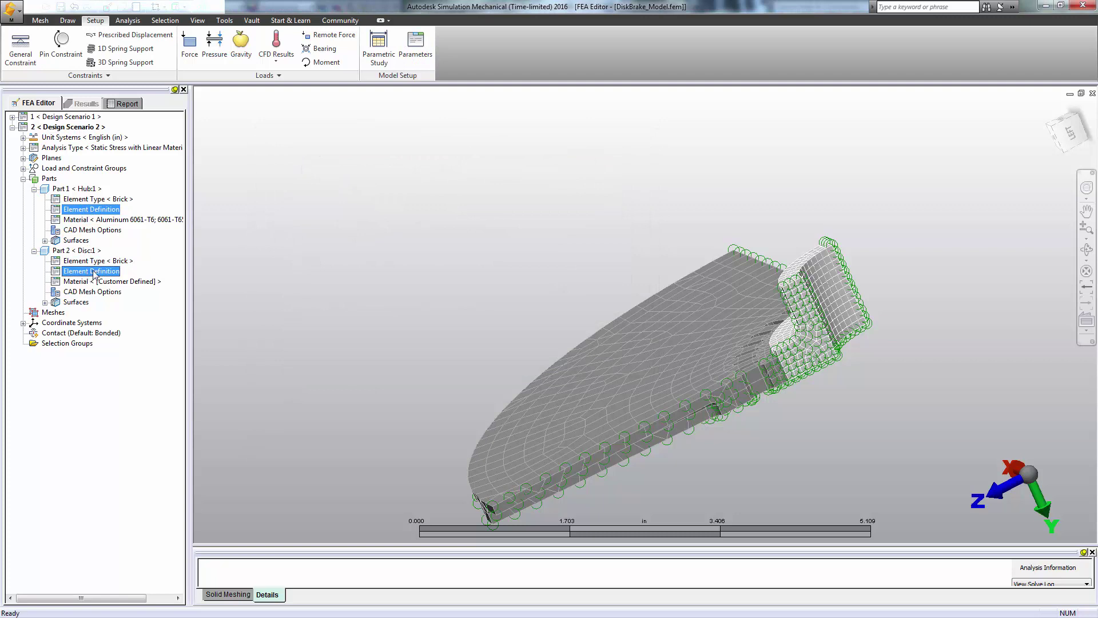
right_click(92, 272)
click(125, 278)
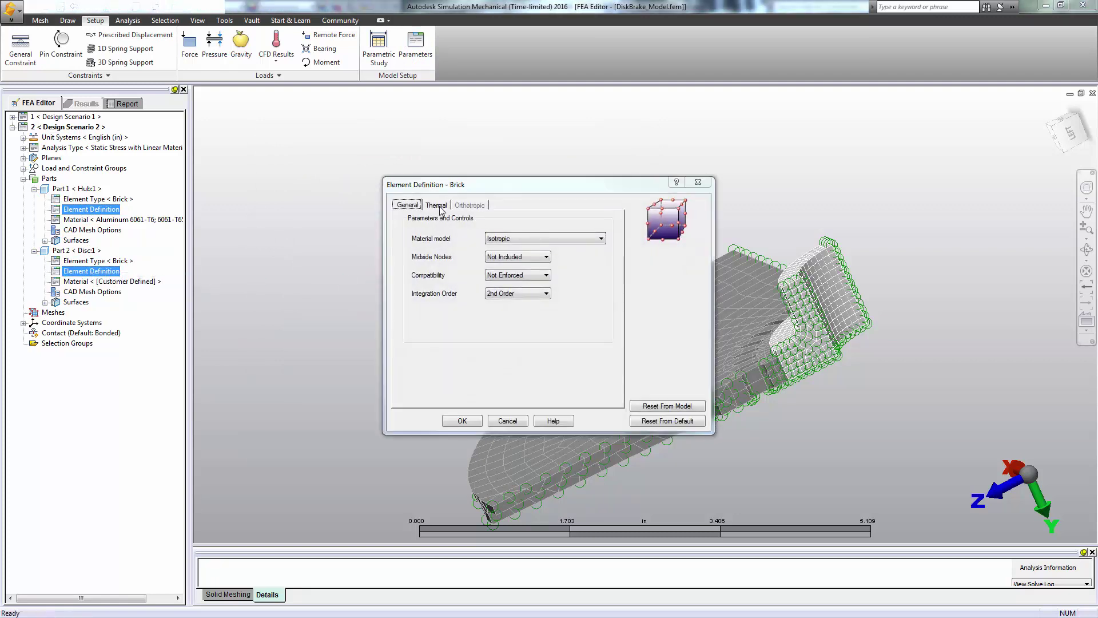
click(438, 206)
key(Tab)
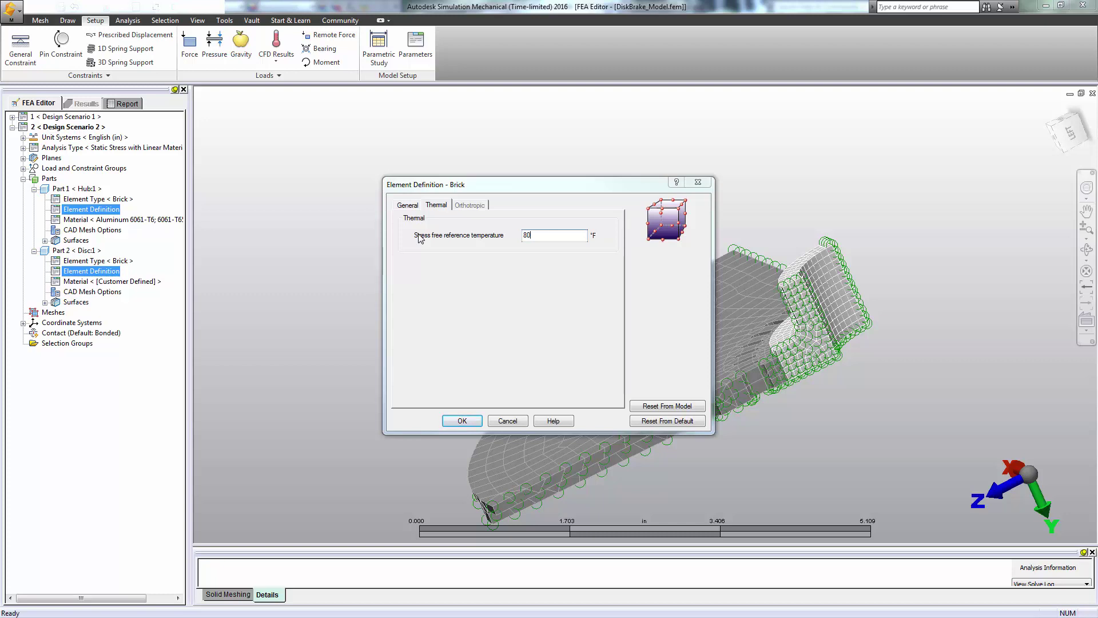
drag(551, 186, 504, 132)
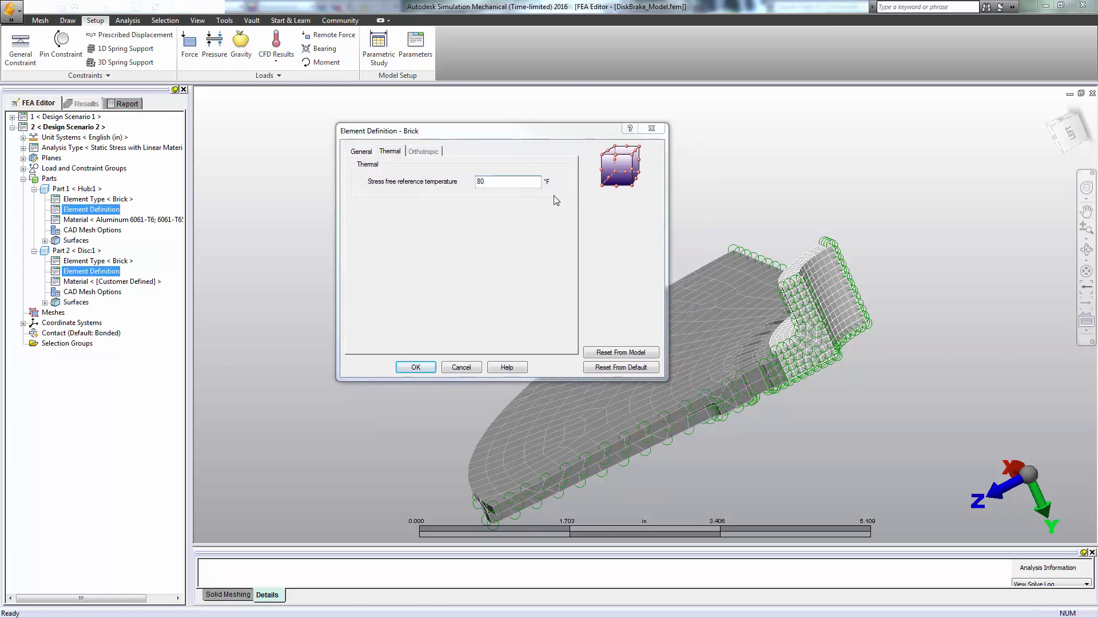
click(420, 366)
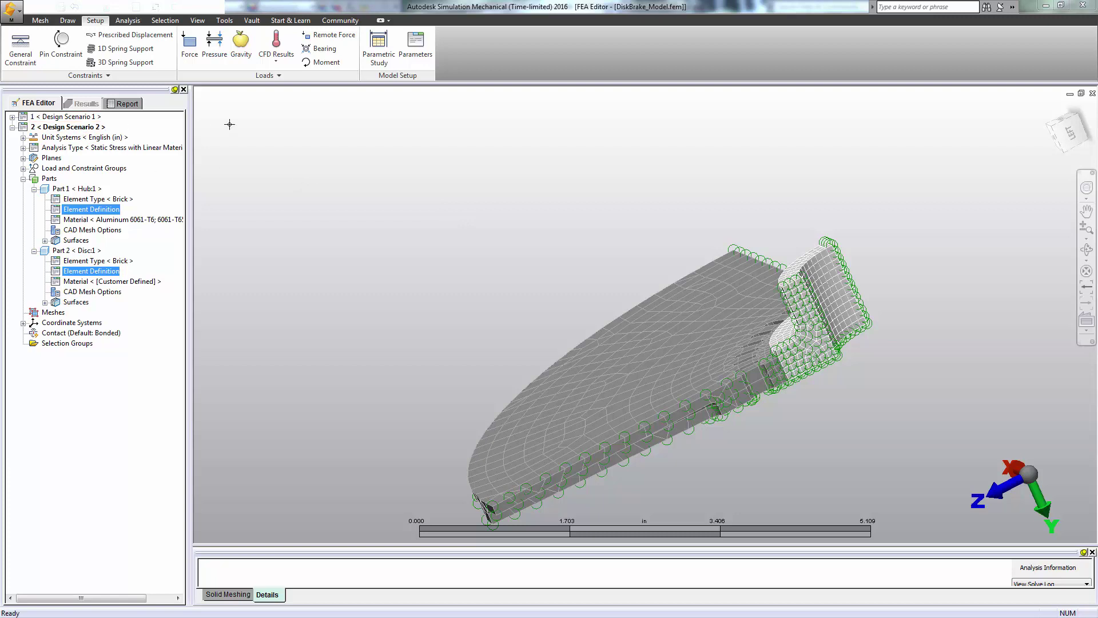
- Run the simulation and orbit the displacement result, peaking at 0.0116737 in
click(128, 21)
click(25, 46)
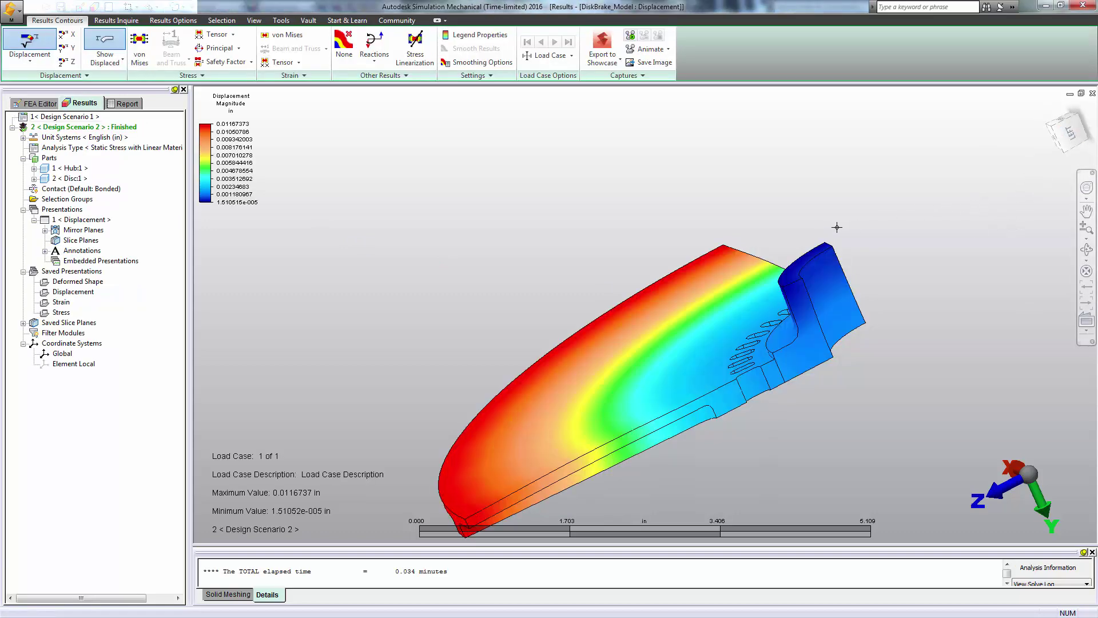
scroll(797, 352, down, 2)
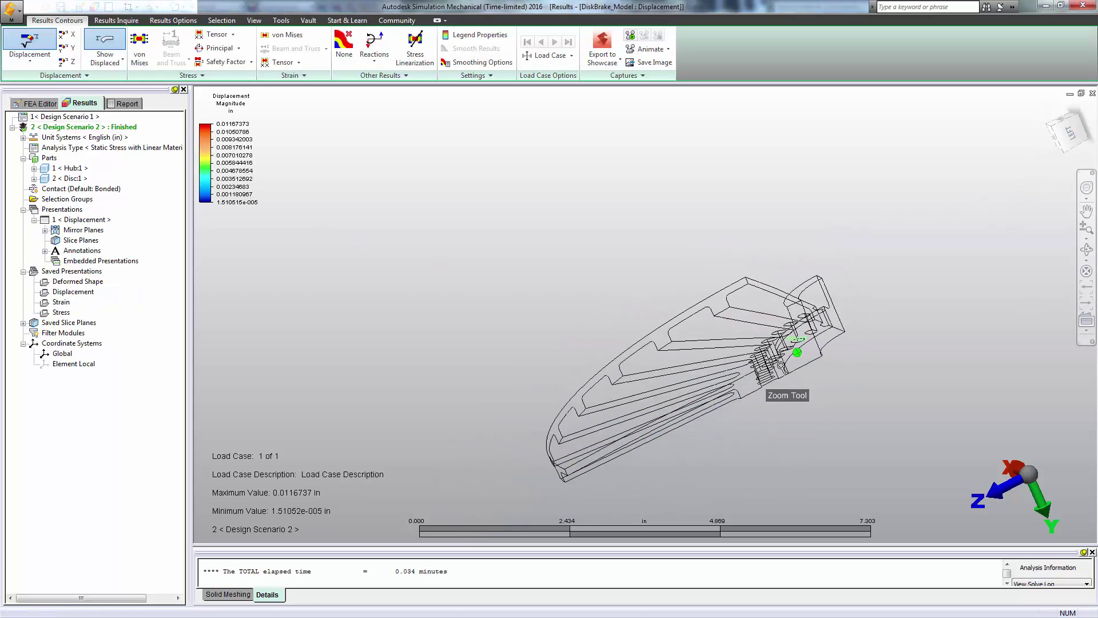
shift+middle_drag(797, 352, 843, 334)
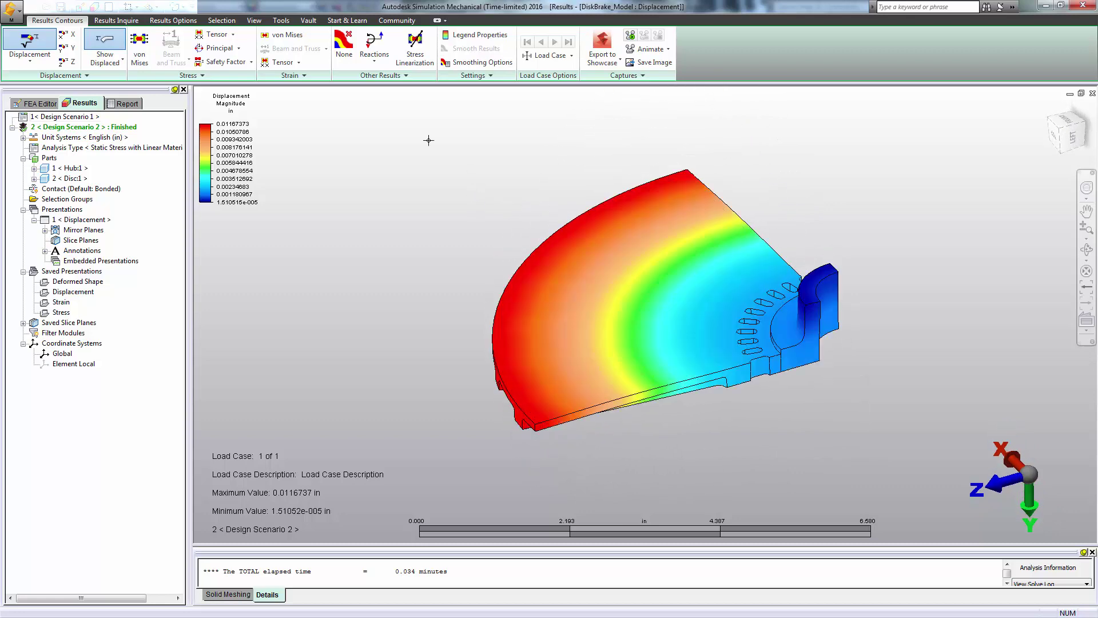
- Switch to von Mises stress contours (711.126 to 66661.2 lbf/in²) and zoom into the hub slots
click(139, 49)
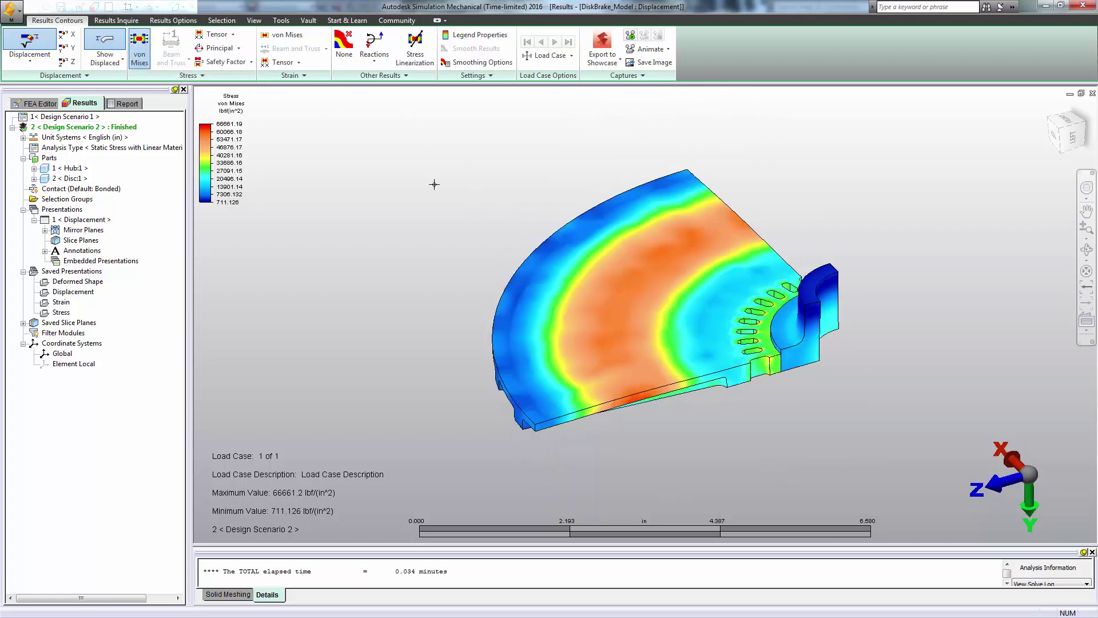
shift+middle_drag(738, 322, 765, 324)
scroll(765, 324, up, 3)
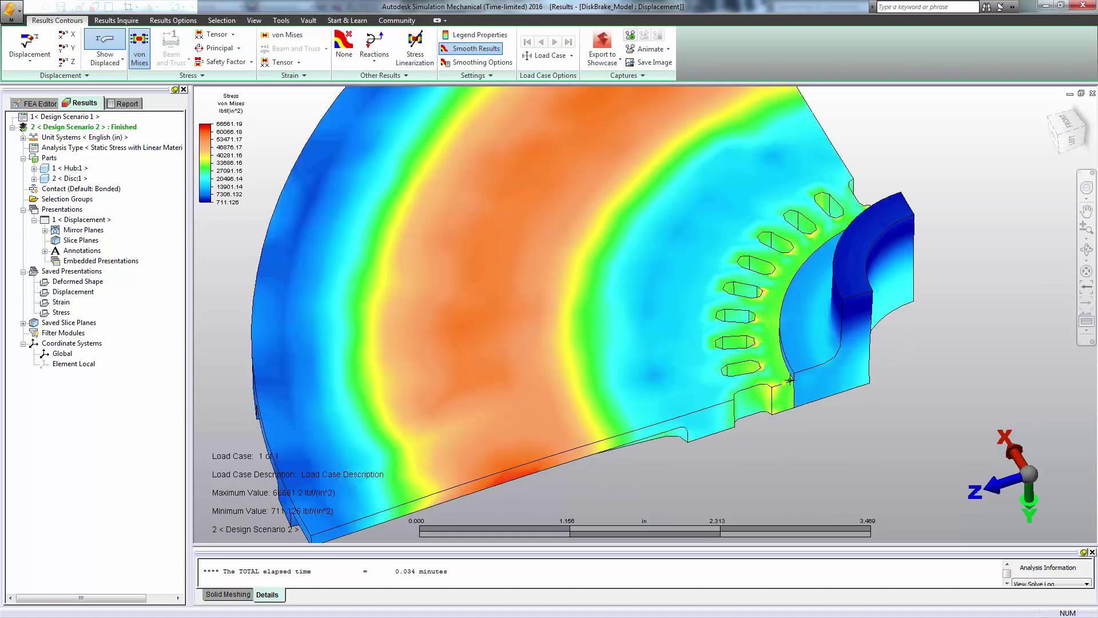
scroll(790, 379, up, 4)
shift+middle_drag(790, 379, 780, 309)
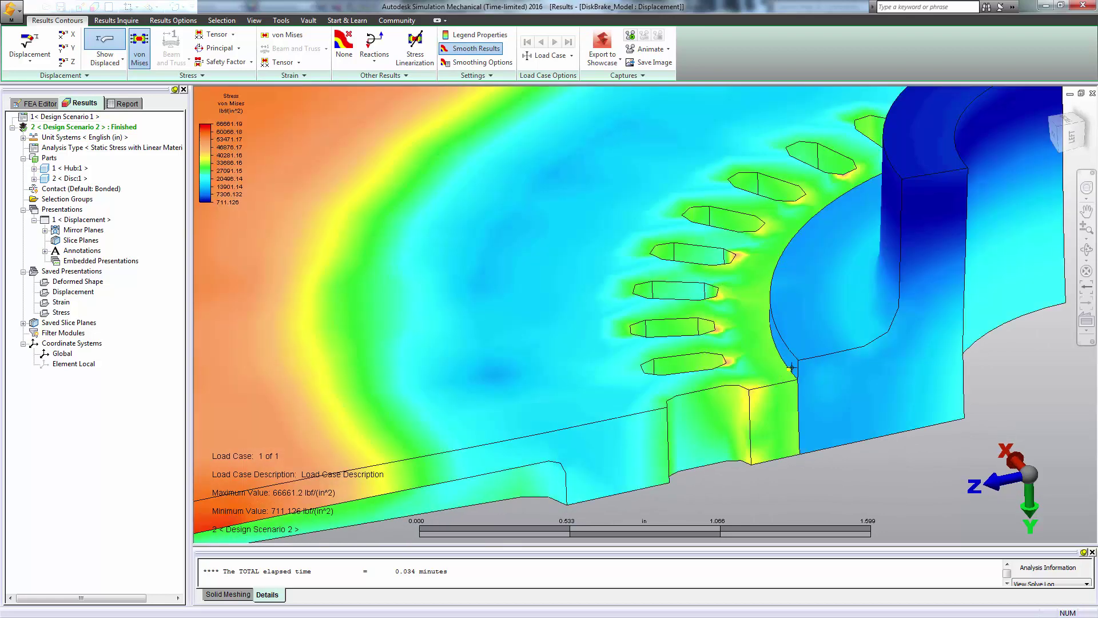
shift+middle_drag(779, 371, 762, 259)
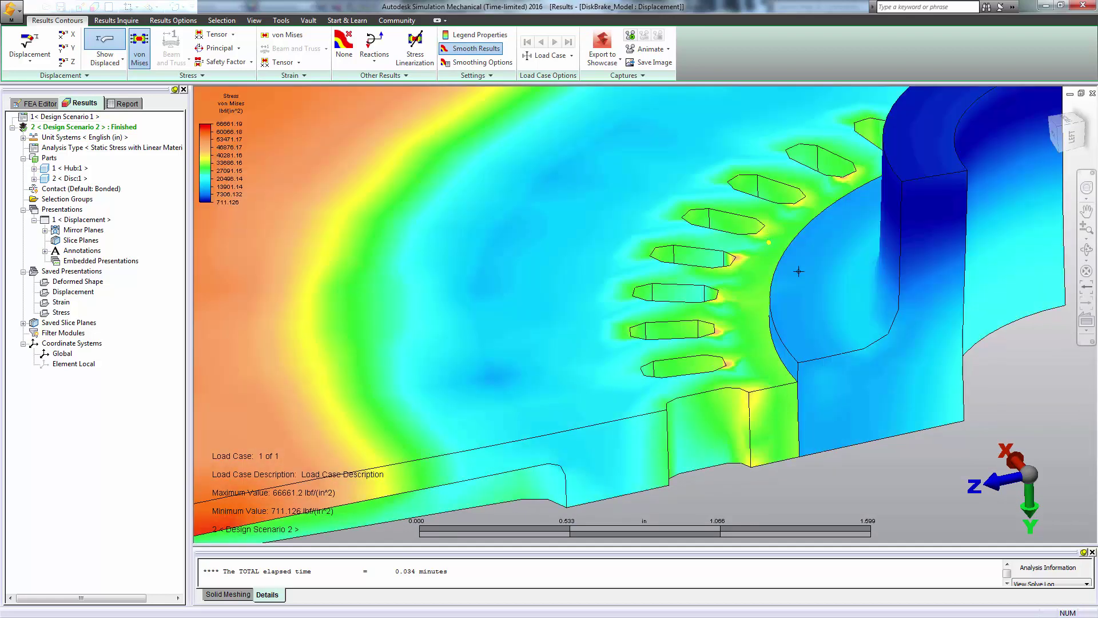
scroll(777, 266, down, 3)
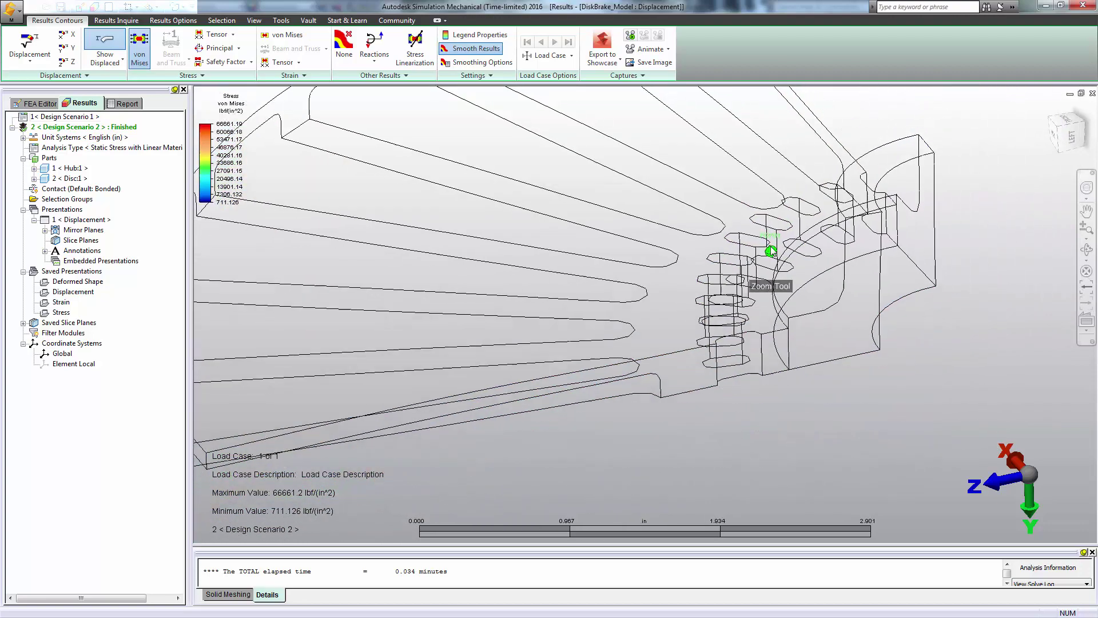
scroll(769, 245, down, 5)
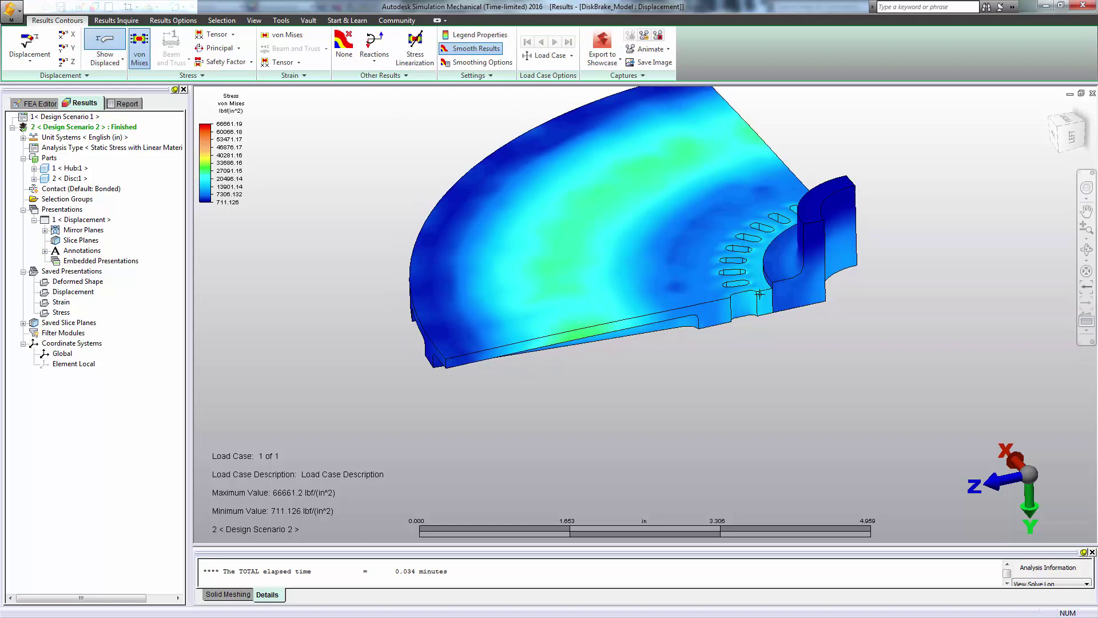
- Activate mirror planes 1–3 and fit the full disc's von Mises stress in view
scroll(787, 323, down, 1)
drag(788, 323, 789, 309)
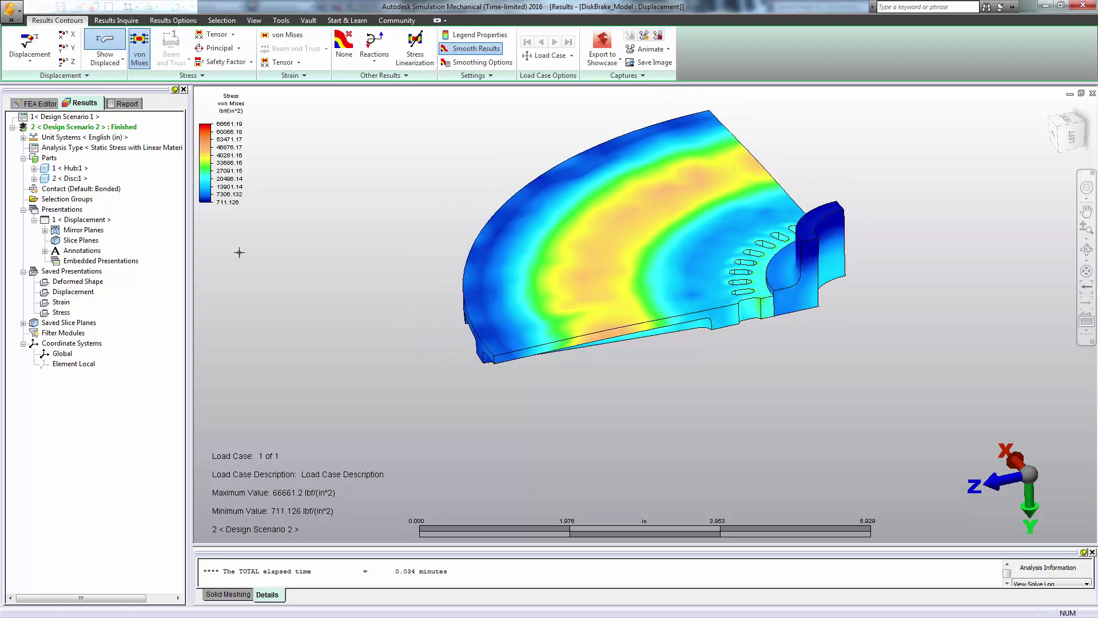
click(45, 230)
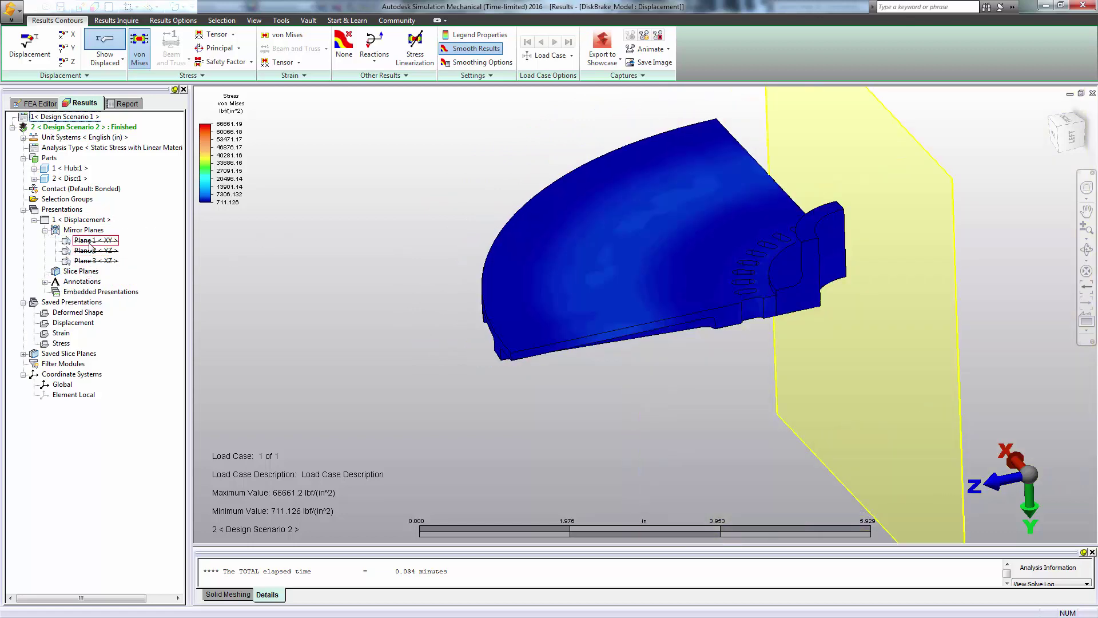
click(89, 240)
shift+click(86, 260)
right_click(89, 244)
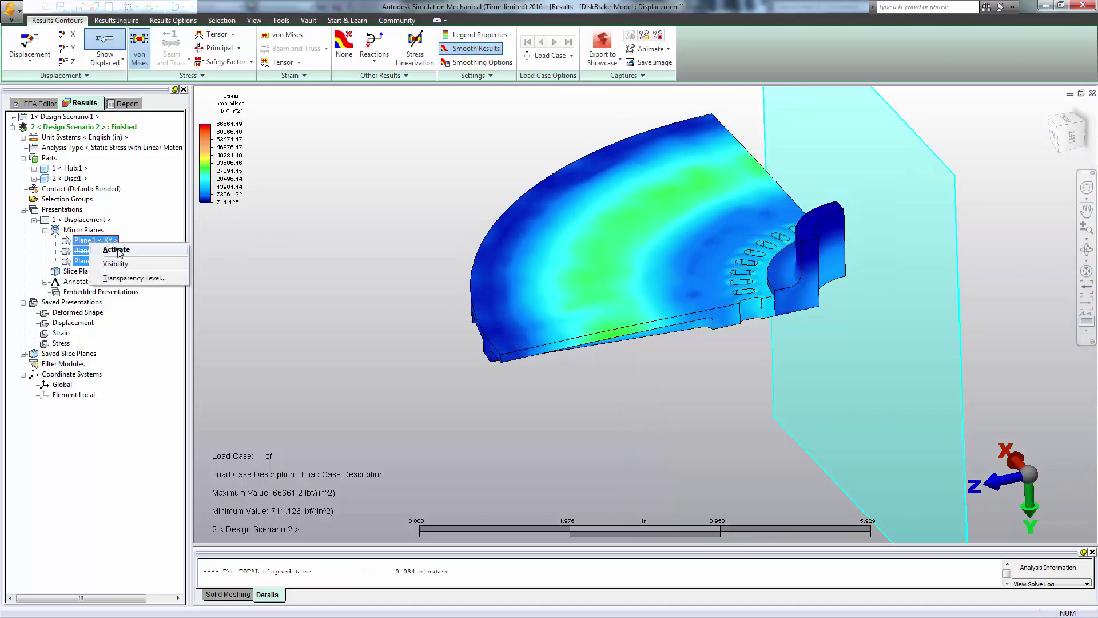
click(118, 250)
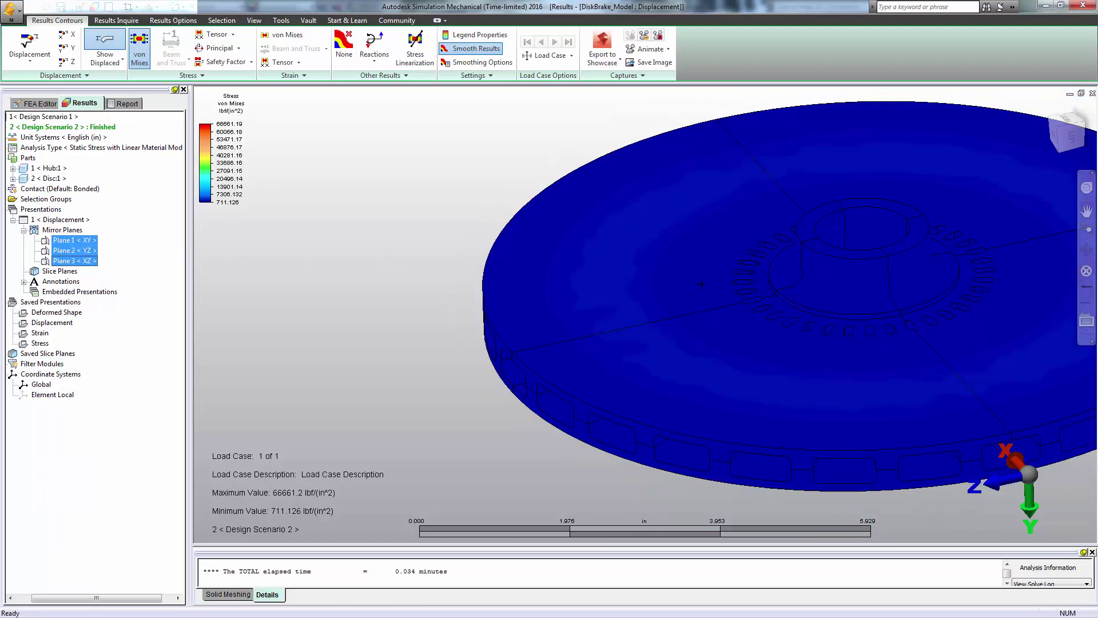
mouse_move(576, 288)
middle_down()
mouse_move(558, 280)
mouse_move(629, 292)
mouse_move(629, 311)
middle_up()
scroll(606, 293, down, 5)
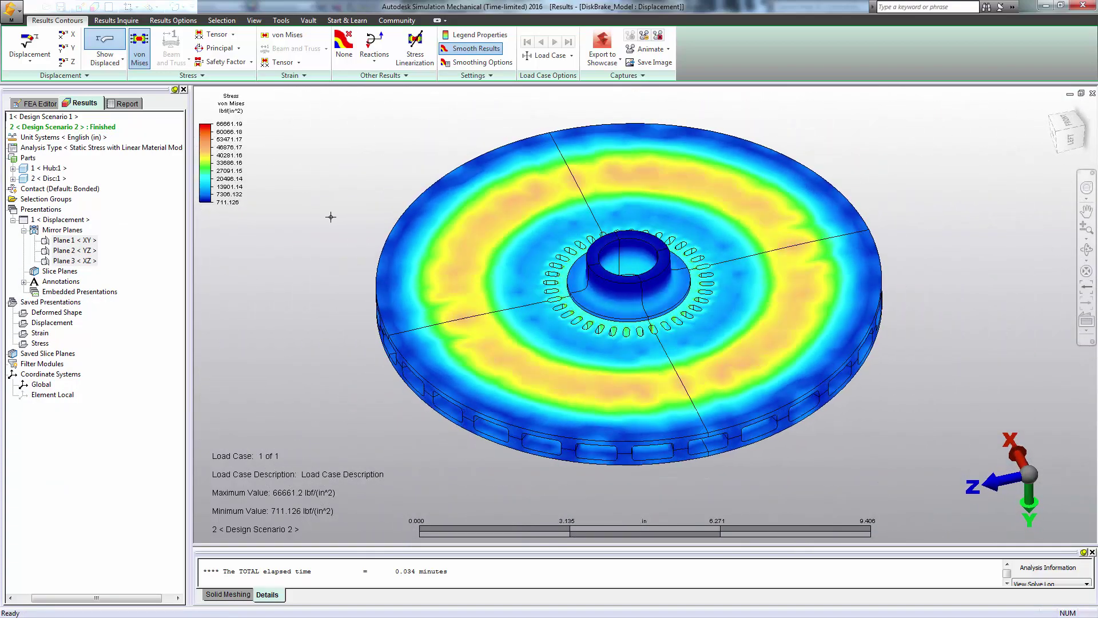